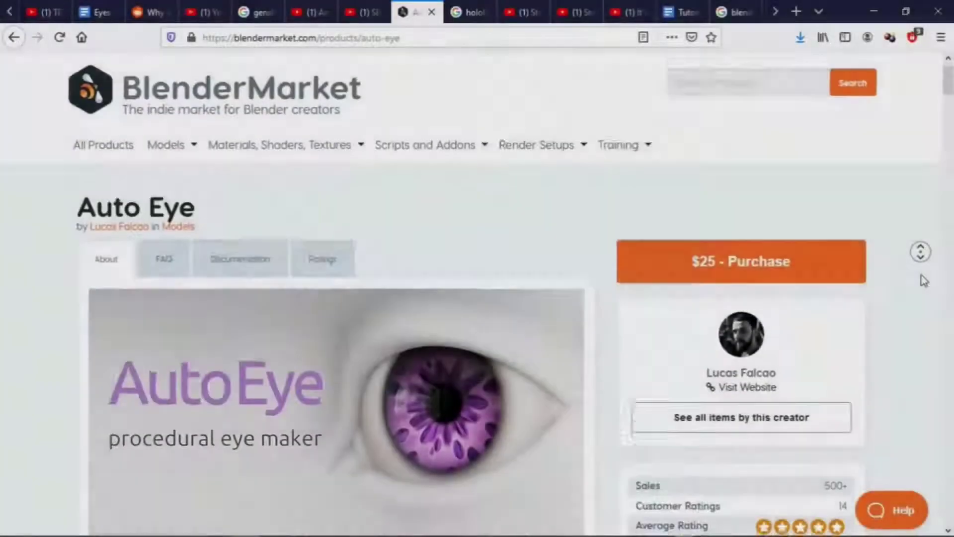
- Autoscroll the Auto Eye product page down to its 'What is it?' description
middle_click_drag(923, 281, 923, 284)
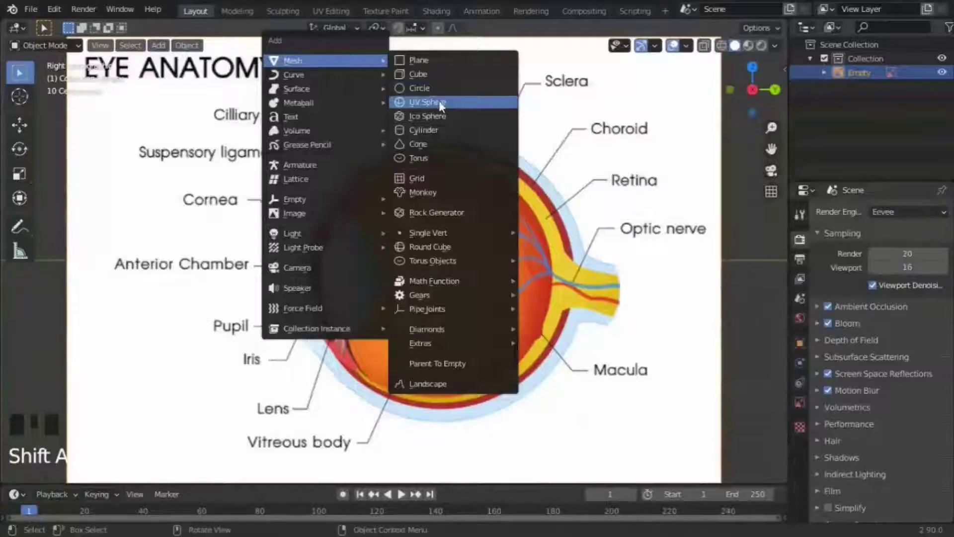
- Add a UV sphere and rotate it into place
left_click(437, 98)
scroll(514, 191, "down", 4)
scroll(513, 192, "up", 3)
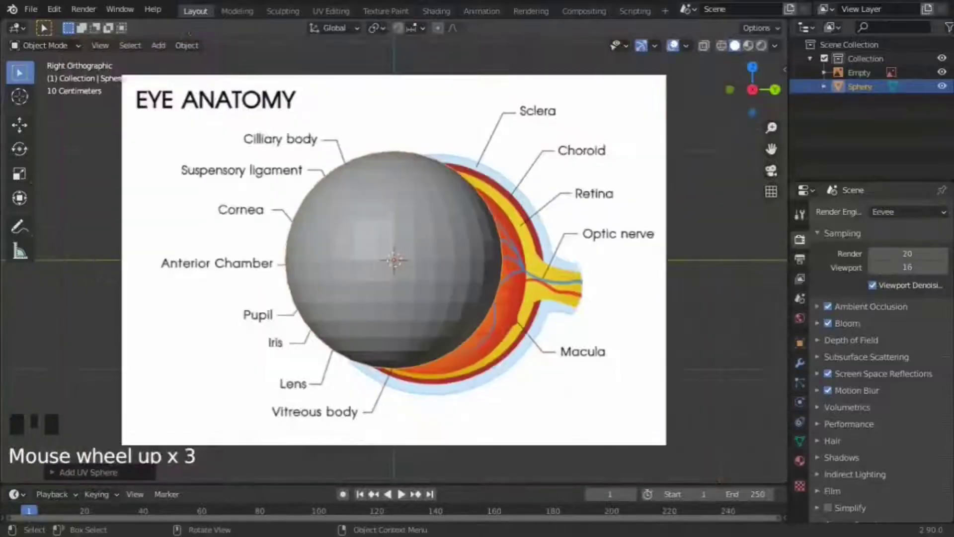
key("r")
left_click(460, 115)
- Move the eye-anatomy reference image into position behind the sphere
left_click(525, 215)
key("g")
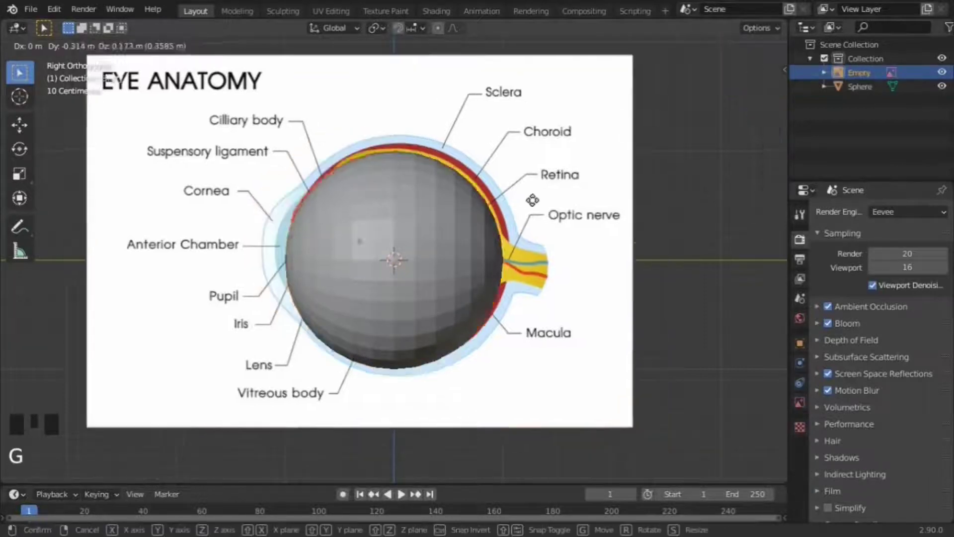
left_click(535, 195)
key("s")
key("g")
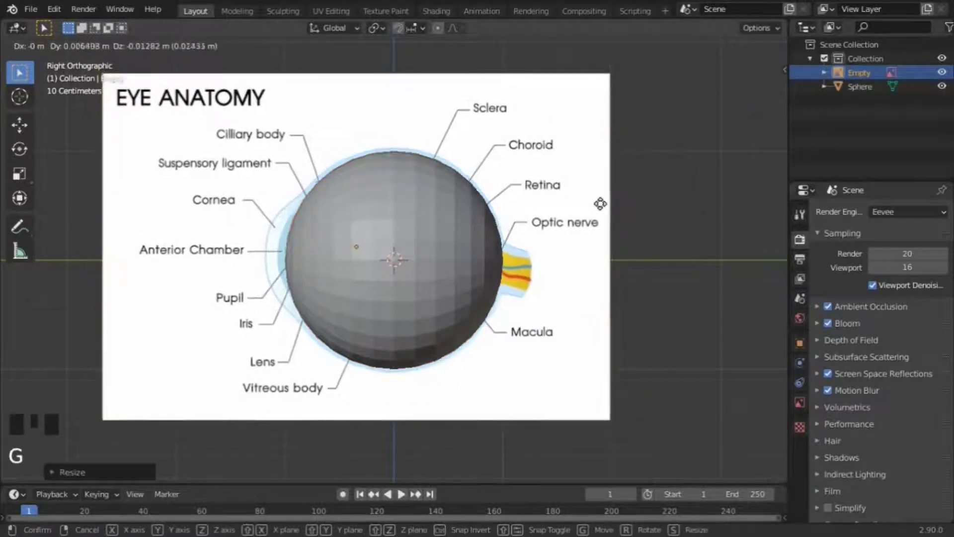
left_click(467, 241)
- In a side X-ray view, delete the sphere's front vertex ring
left_click(466, 240)
middle_click_drag(466, 241, 321, 247)
key("Tab")
key("Tab")
left_click(493, 248)
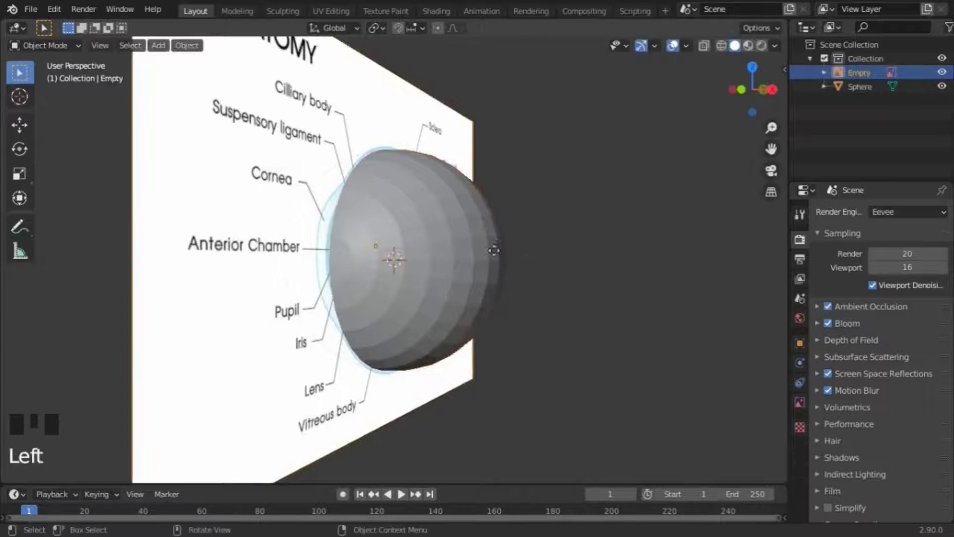
key("KP_3")
left_click(358, 255)
key("Tab")
scroll(358, 255, "up", 5)
key("alt+z")
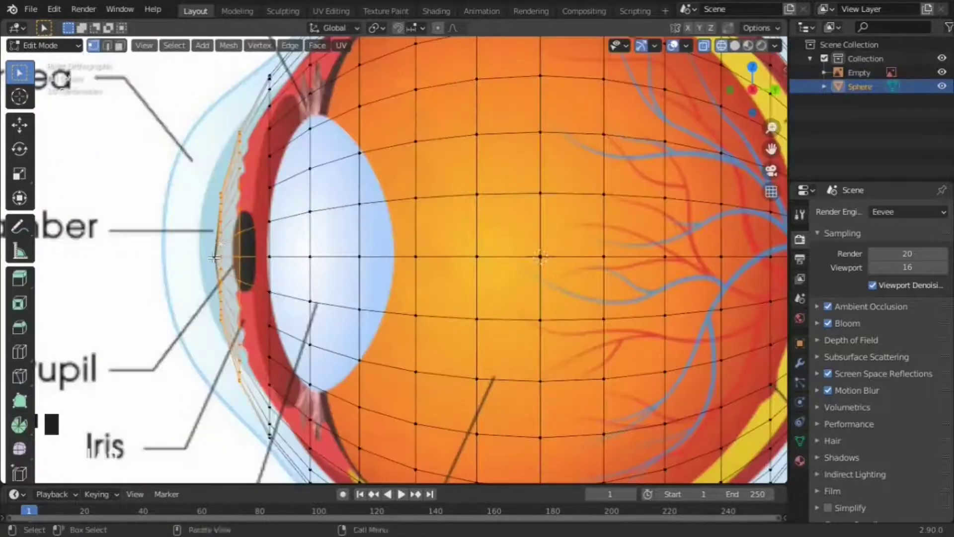
key("x")
left_click(215, 258)
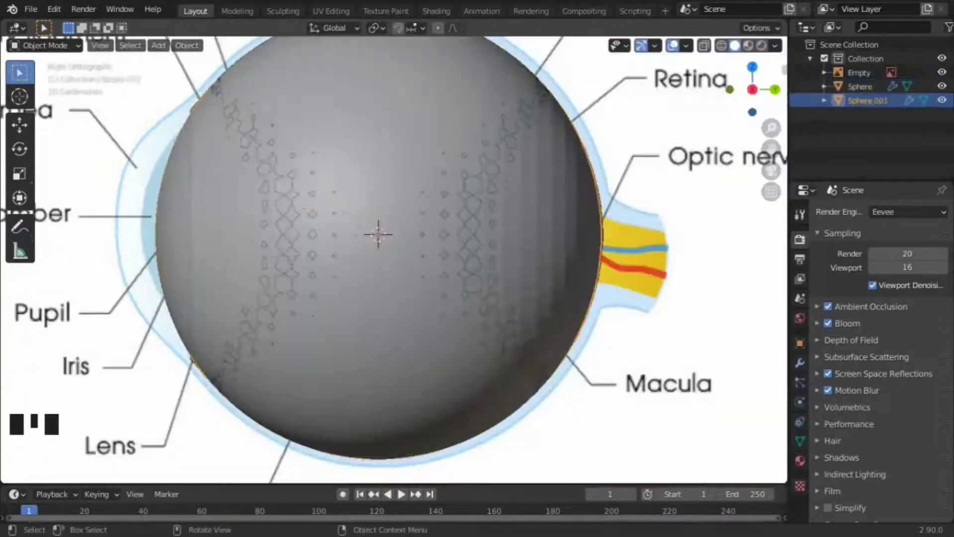
- Grid Fill the sphere's front opening and adjust the fill offset
left_click(467, 167)
key("Tab")
key("KP_1")
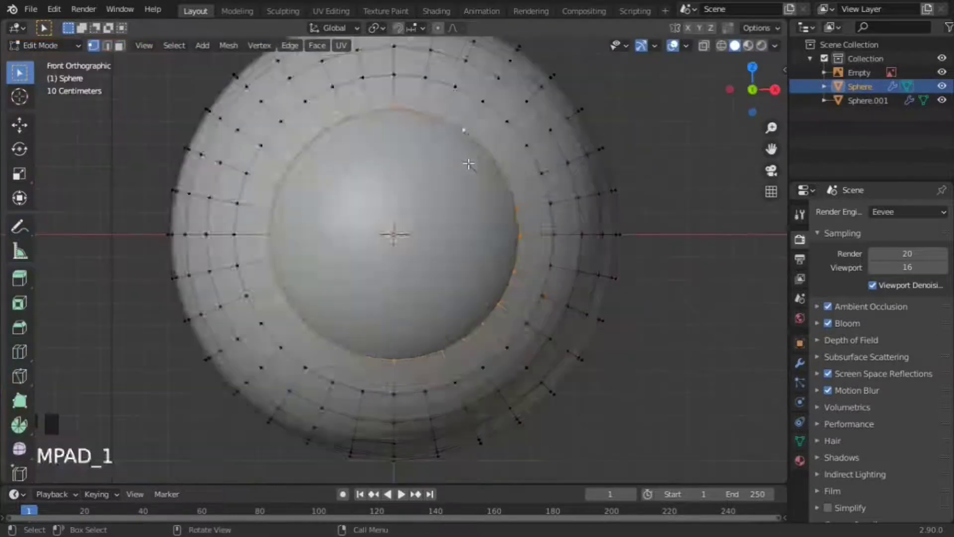
key("shift+z")
key("F3")
type("grid")
key("Return")
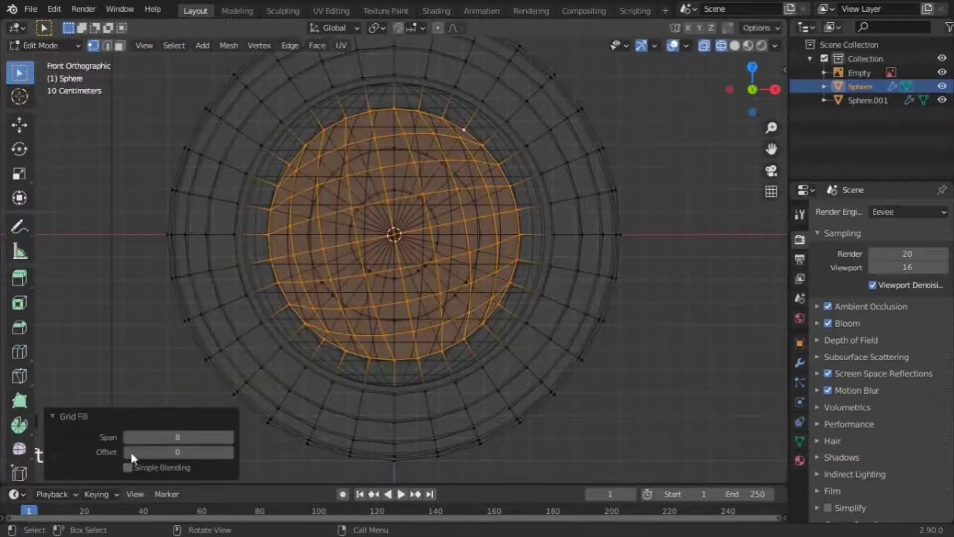
left_click(132, 453)
left_click(55, 415)
- Enable face snapping and snap the grid vertices onto the sphere surface
left_click(397, 27)
left_click(422, 27)
left_click(389, 111)
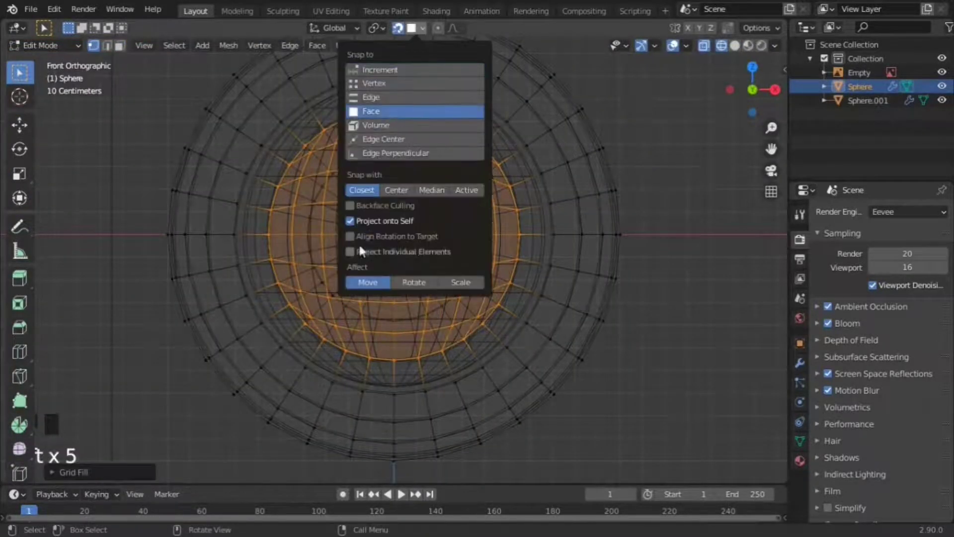
key("shift+z")
key("g")
left_click(685, 244)
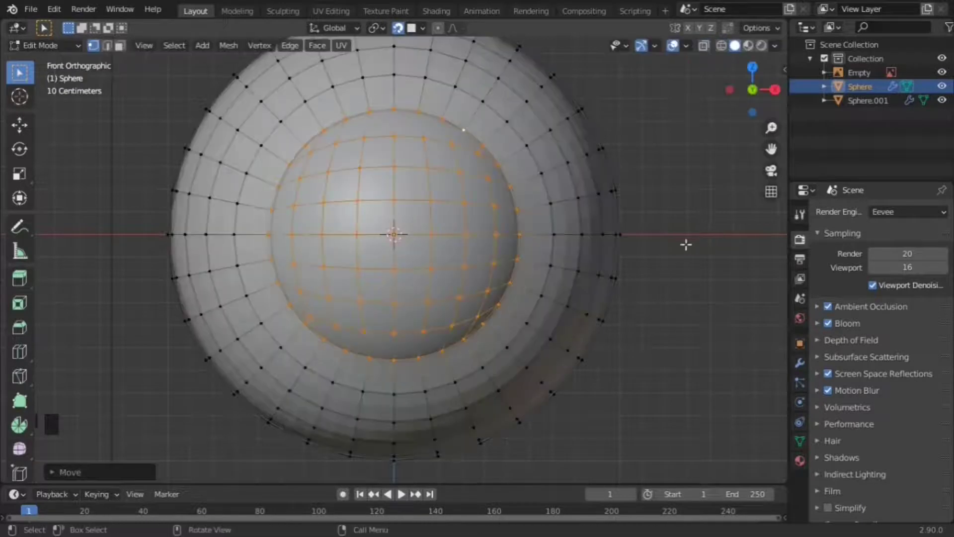
key("Tab")
- Delete the leftover duplicate sphere
middle_click_drag(686, 245, 414, 260)
scroll(534, 261, "down", 3)
scroll(413, 258, "up", 3)
left_click(413, 258)
key("Delete")
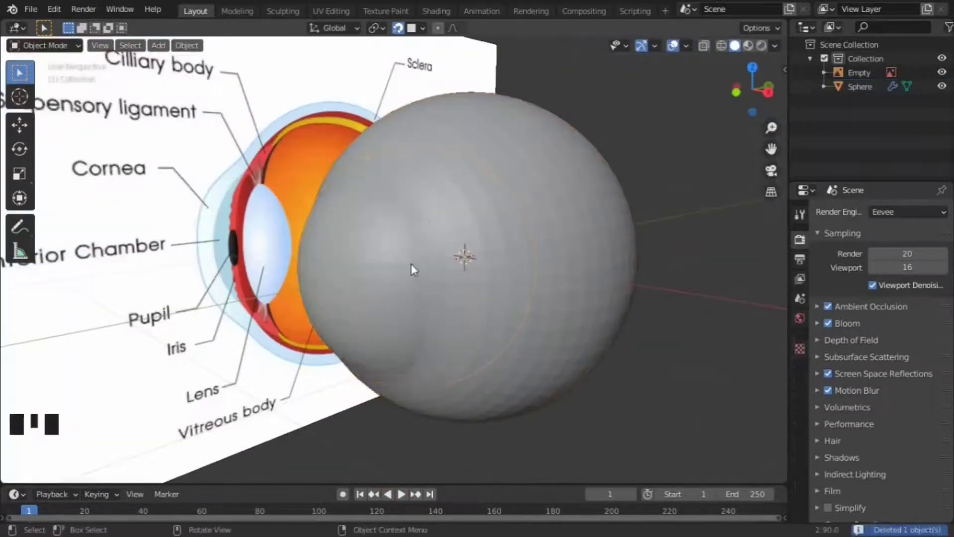
- Flatten the selected front vertices along Y with S Y 0
left_click(411, 263)
key("KP_3")
key("Tab")
type("bsy")
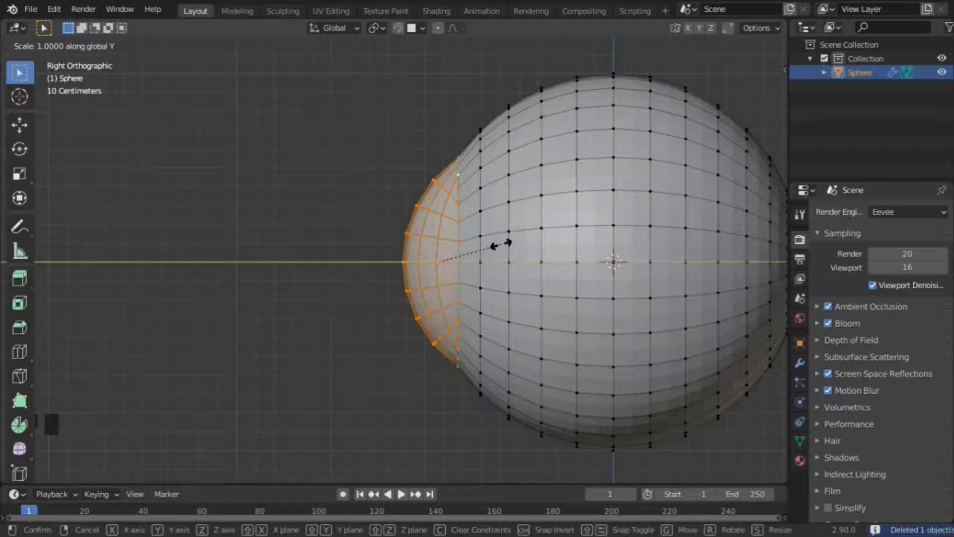
type("0")
key("Return")
- In wireframe, offset the flattened front vertices along Y to form the cornea bulge
key("z")
key("4")
scroll(510, 227, "up", 1)
key("g")
key("y")
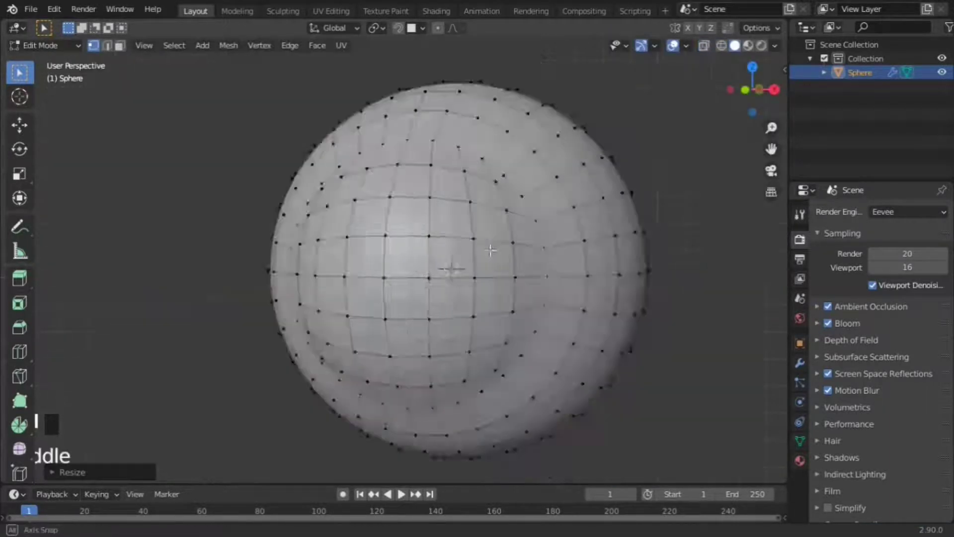
middle_click_drag(509, 227, 276, 10)
key("Tab")
- Save the file as Eye.blend and view the eyeball from the front
key("ctrl+s")
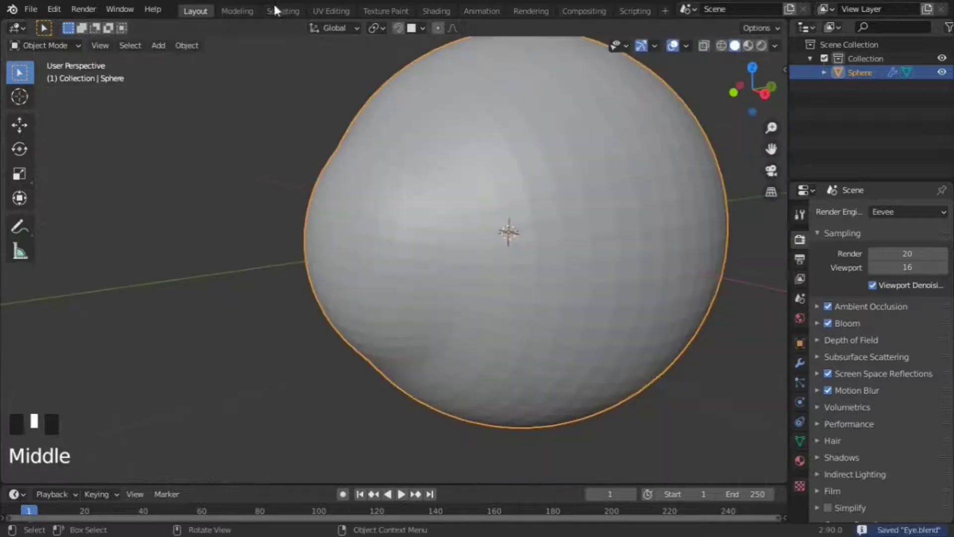
right_click(442, 195)
mouse_move(442, 195)
middle_mouse_down()
mouse_move(573, 204)
mouse_move(519, 231)
mouse_move(454, 228)
mouse_move(385, 13)
middle_mouse_up()
- In the Shading workspace, add a Gradient Texture wired into the Cornea material
left_click(436, 11)
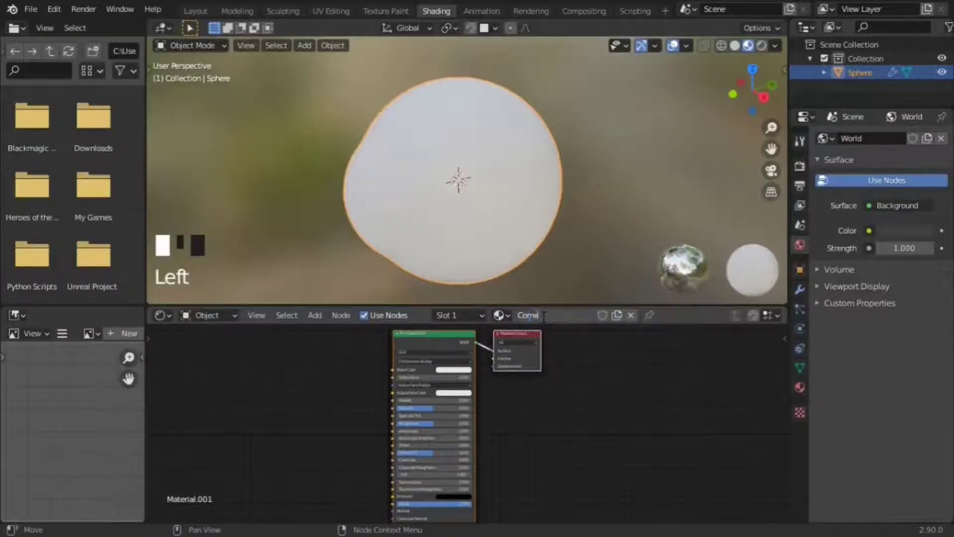
scroll(496, 393, "up", 2)
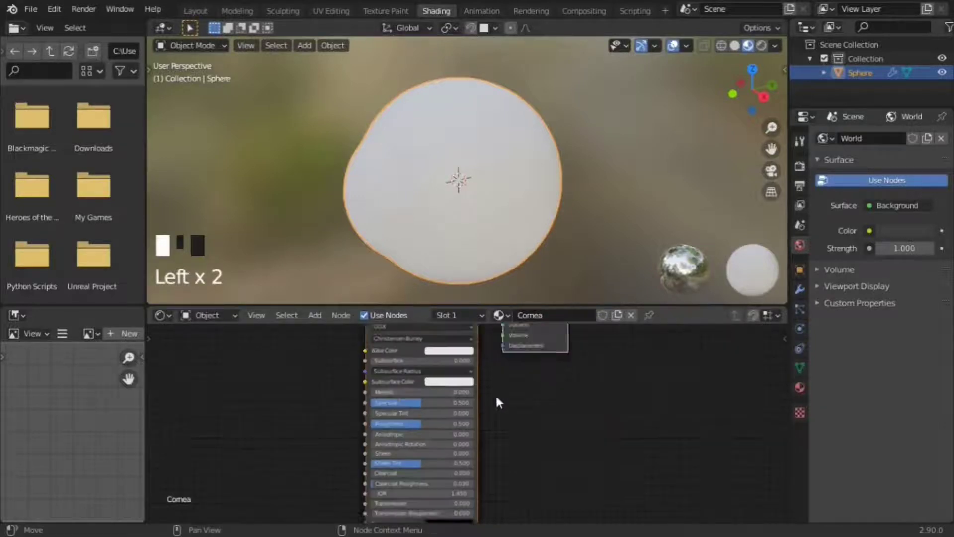
scroll(496, 393, "up", 5, "ctrl")
key("shift+a")
type("gra")
key("Return")
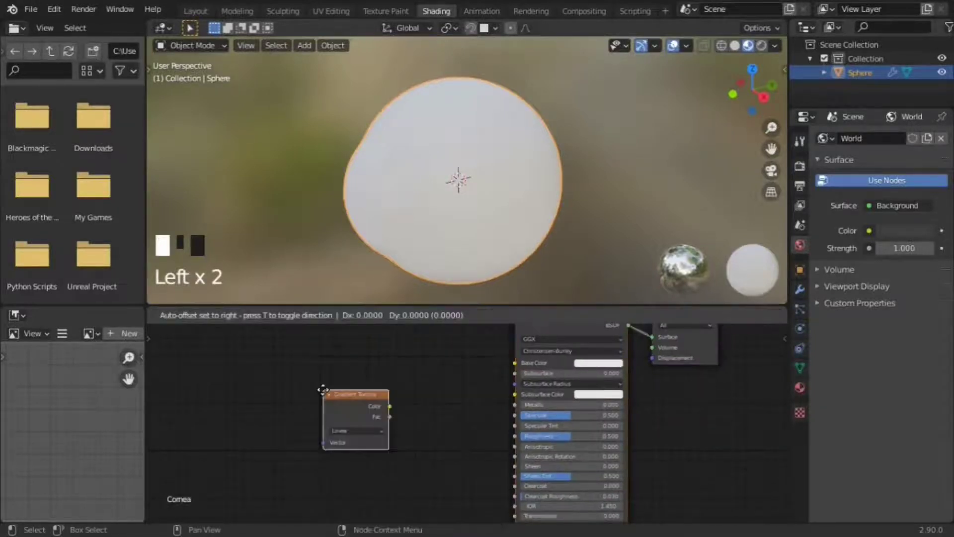
left_click(256, 354)
left_click(308, 392, "ctrl+shift")
scroll(475, 353, "up", 2)
- Add Mapping and Texture Coordinate nodes, make the gradient Spherical, and lower Location X
key("ctrl+t")
middle_click_drag(475, 354, 447, 373)
left_click(485, 389)
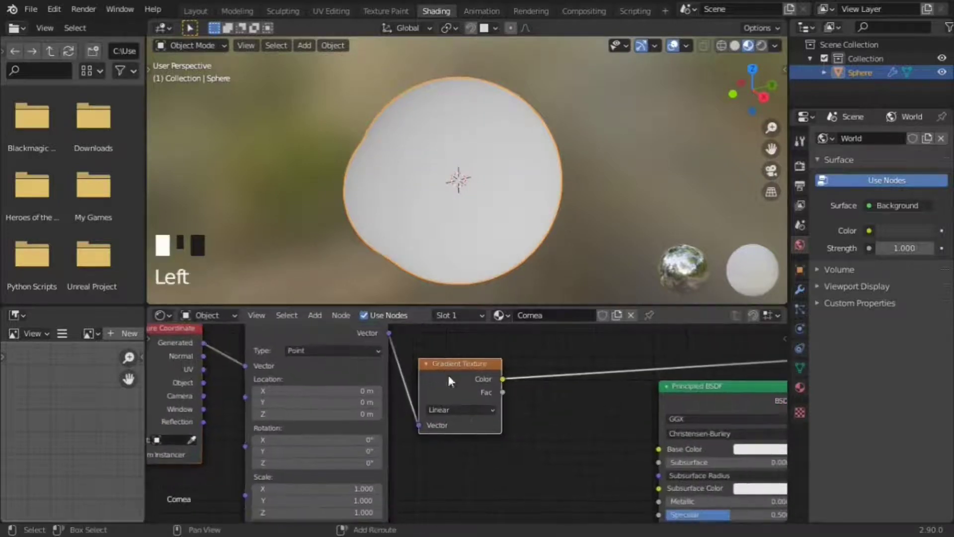
left_click(462, 408)
left_click(456, 477)
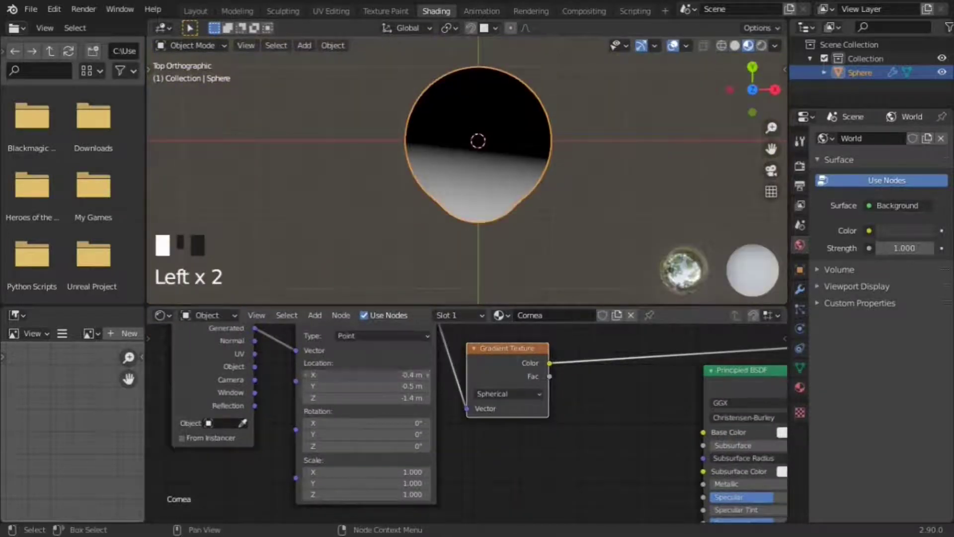
left_click(306, 374)
left_click(306, 374)
left_click(306, 374)
- Insert a ColorRamp on the gradient link and slide its stop for a sharp edge
key("KP_1")
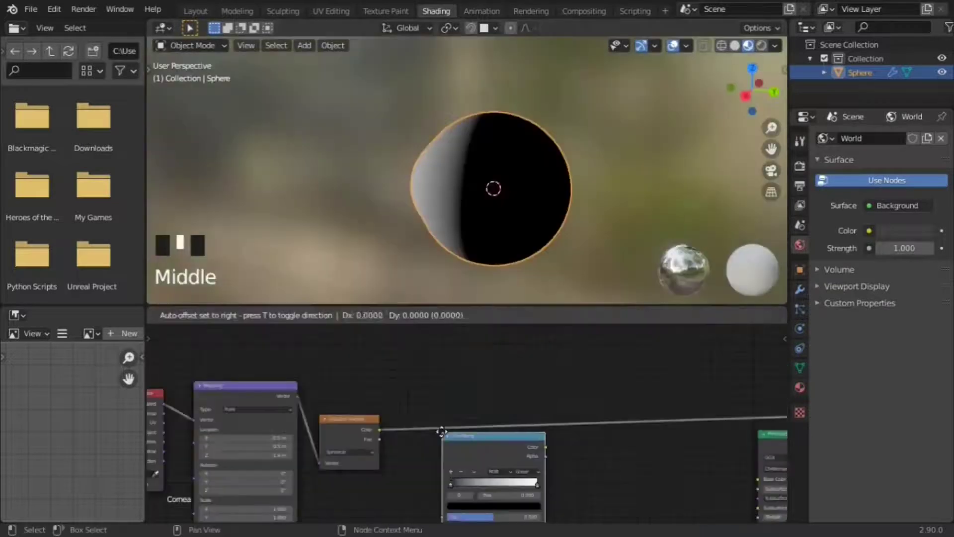
left_click(406, 405)
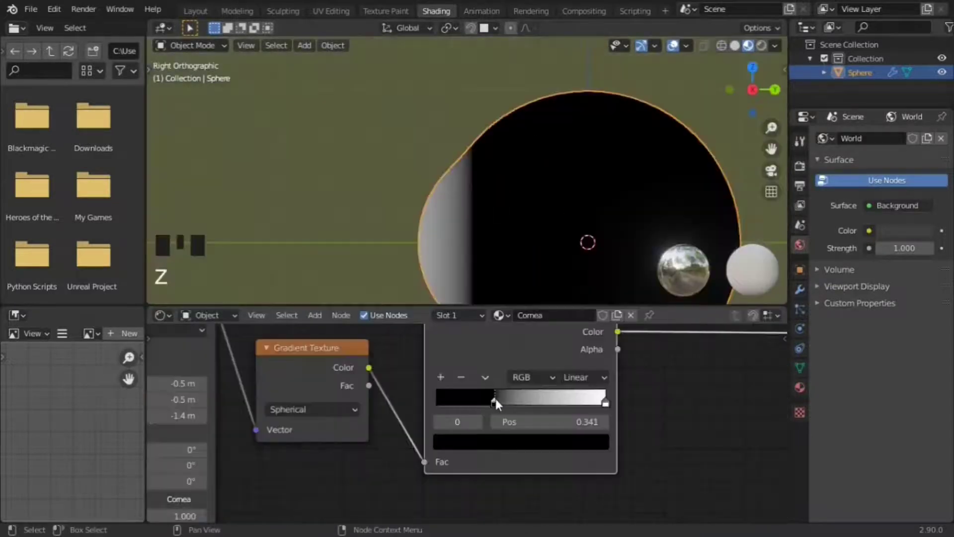
left_click(503, 400)
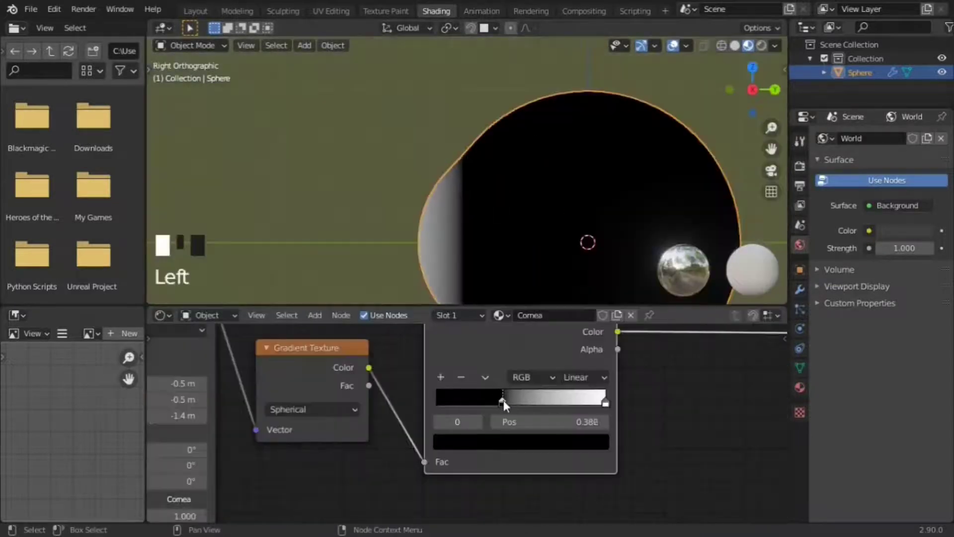
left_click_drag(503, 400, 523, 405)
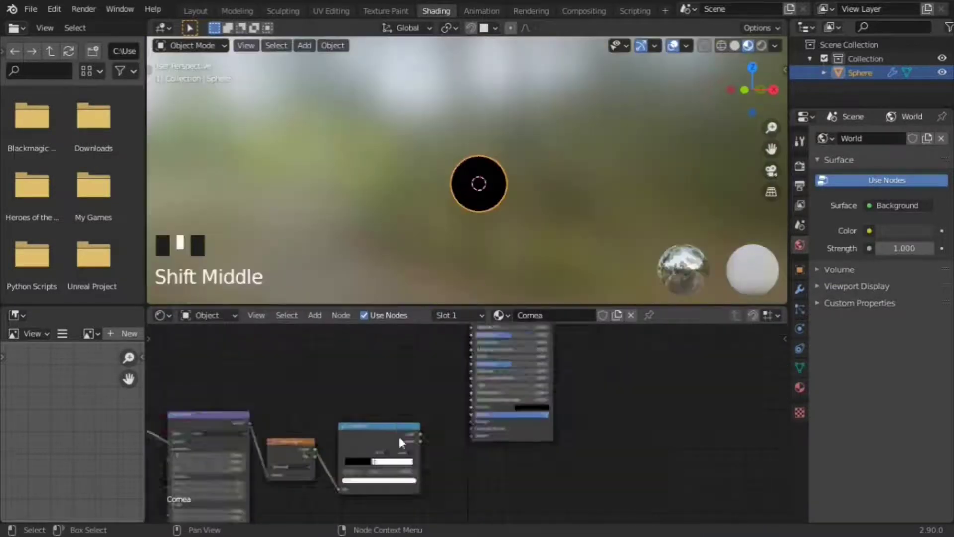
- Connect the ColorRamp colour to the shader and lower the roughness for gloss
left_click_drag(398, 437, 471, 395)
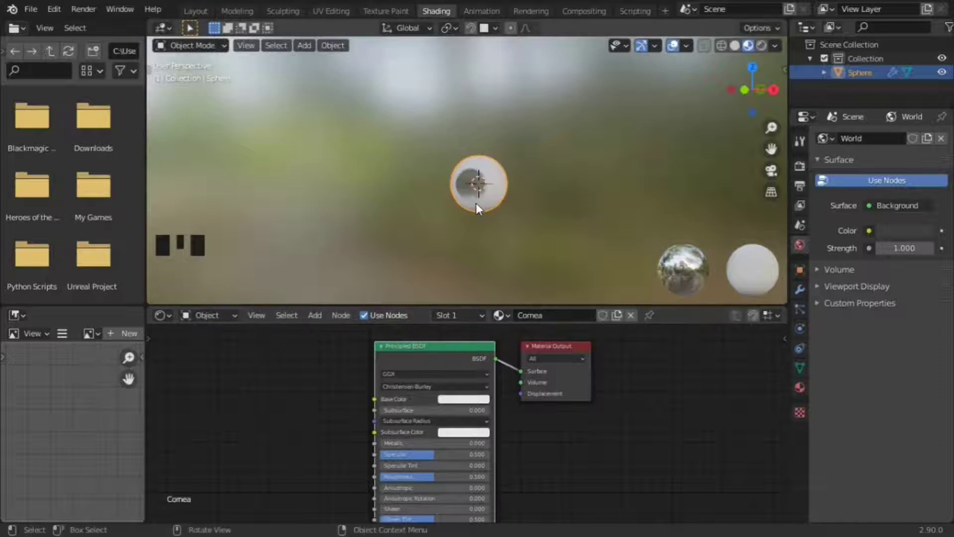
scroll(477, 202, "up", 8)
mouse_move(481, 178)
middle_mouse_down("shift")
mouse_move(501, 164)
mouse_move(665, 191)
mouse_move(477, 172)
middle_mouse_up("shift")
scroll(474, 422, "up", 4)
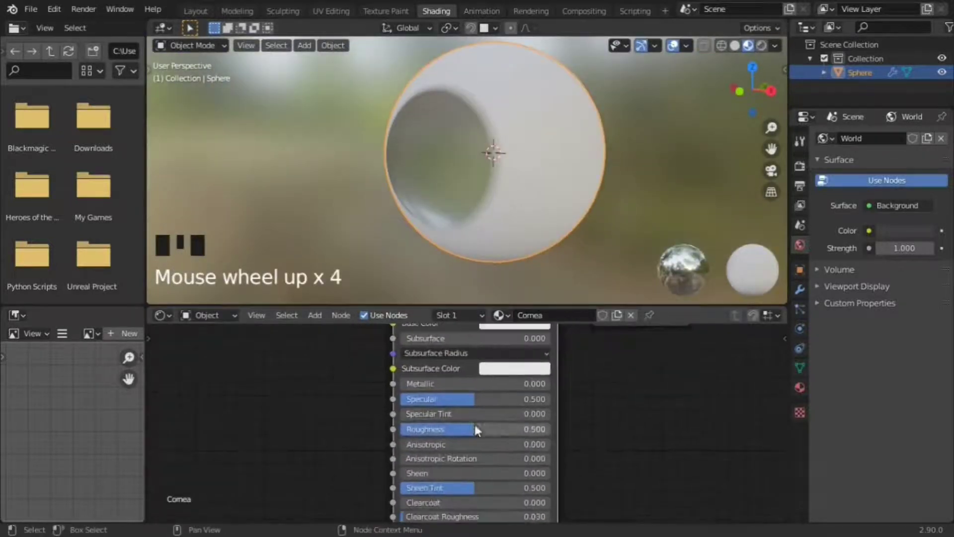
left_click_drag(475, 428, 419, 428)
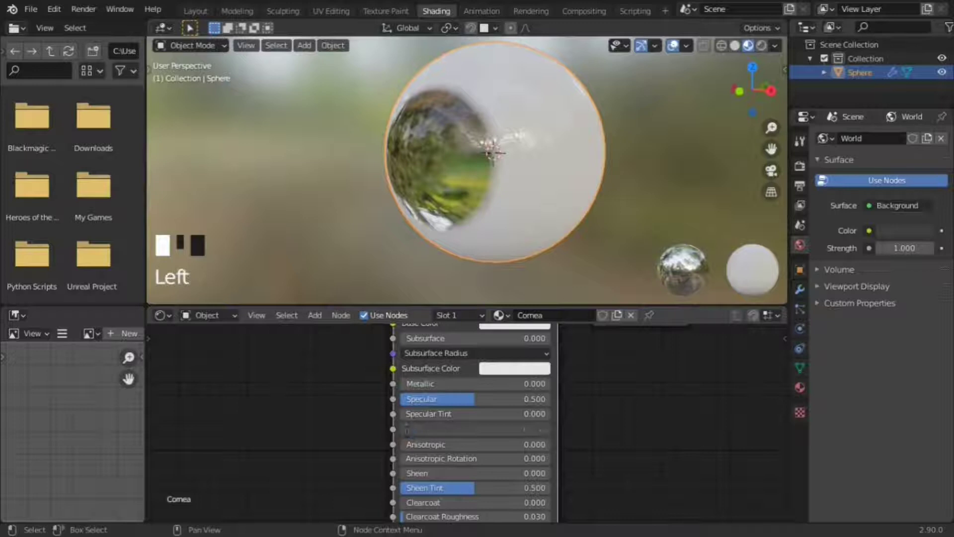
- Orbit the eyeball and scroll the Cornea material properties down to Settings
left_click(457, 198)
scroll(541, 169, "up", 3)
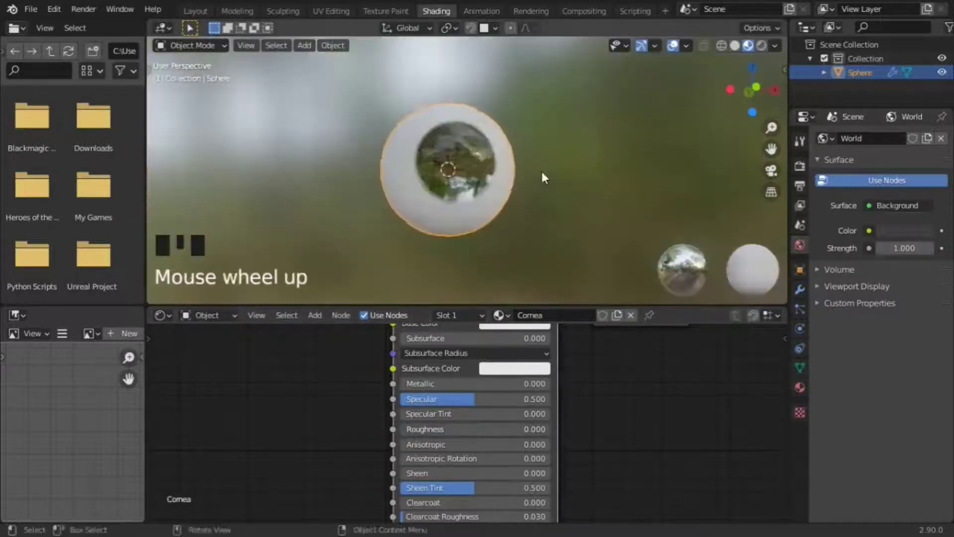
middle_click_drag(540, 169, 490, 220)
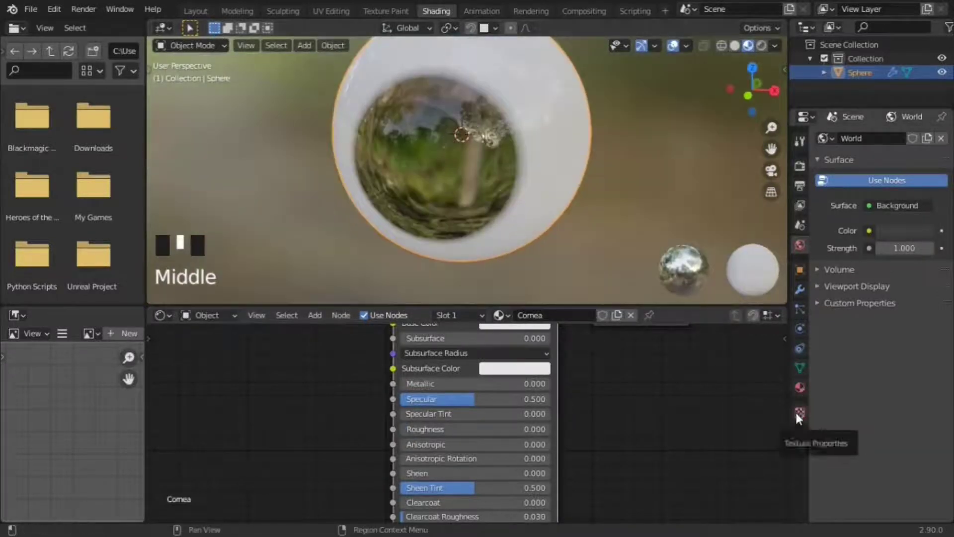
left_click(799, 387)
scroll(840, 363, "down", 17)
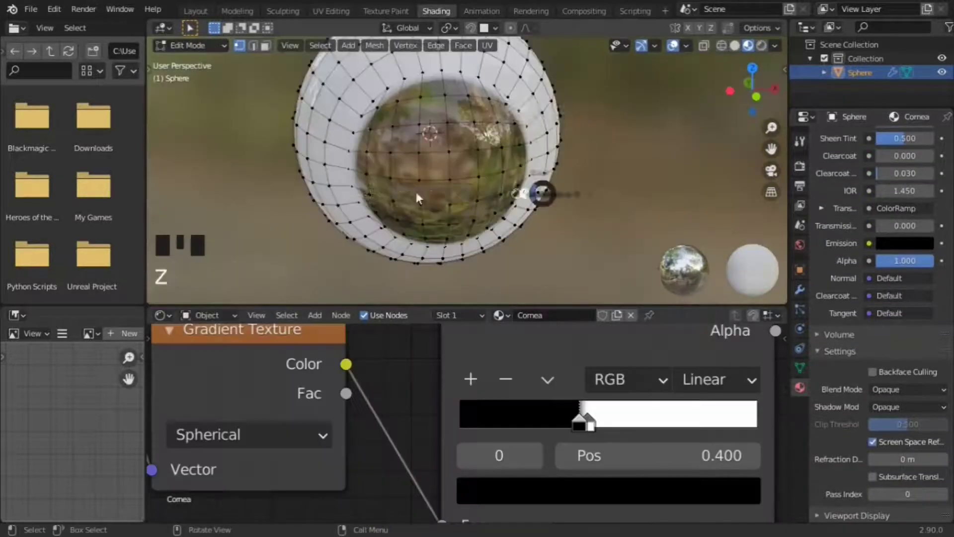
- Add a second material slot holding a new cyan material named Iris
middle_click_drag(415, 189, 506, 192)
scroll(874, 248, "up", 17)
left_click(942, 138)
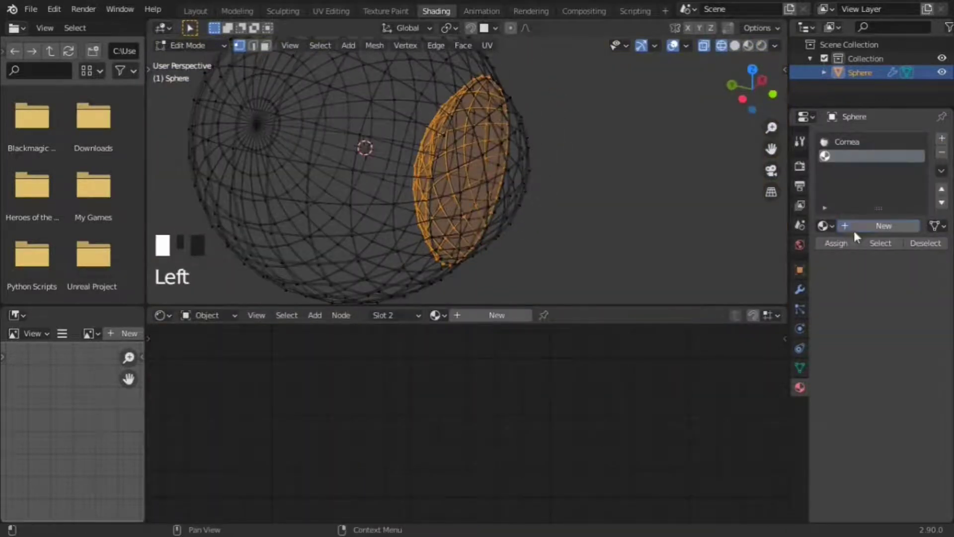
left_click(854, 226)
left_click(857, 225)
left_click(904, 387)
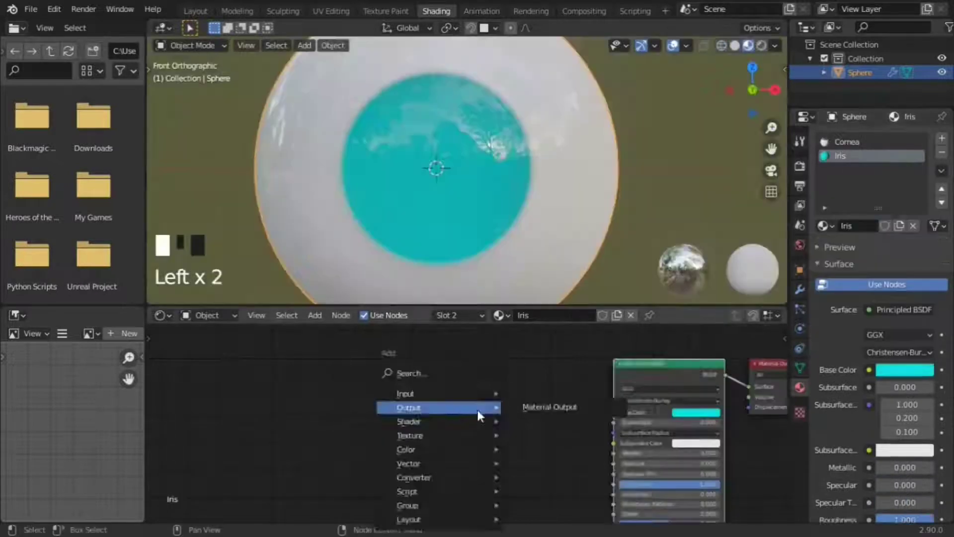
- Add a Spherical Gradient Texture driven by object coordinates through a Mapping node
type("grad")
key("Return")
left_click(399, 383)
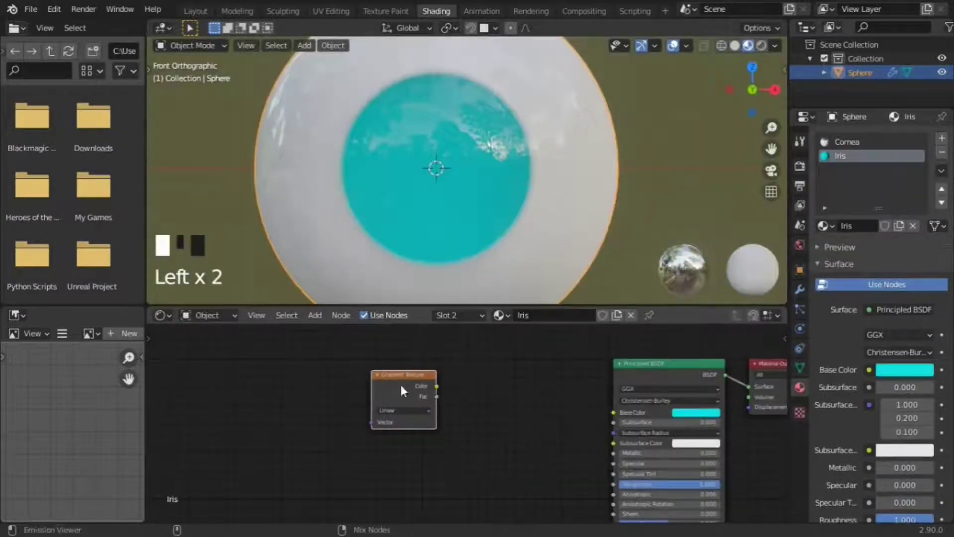
left_click(400, 385, "ctrl+shift")
scroll(517, 388, "up", 3, "shift")
left_click(463, 459)
left_click(459, 418)
middle_click_drag(283, 410, 367, 409, "shift")
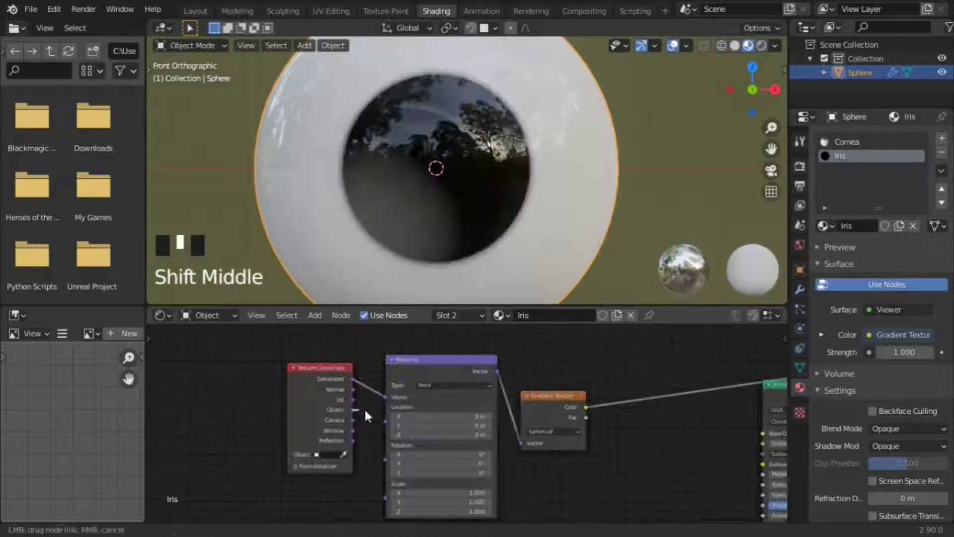
left_click(562, 400)
middle_click_drag(562, 400, 482, 390, "shift")
- Insert a ColorRamp on the gradient link and slide its stop to size the black pupil
key("shift+a")
type("color")
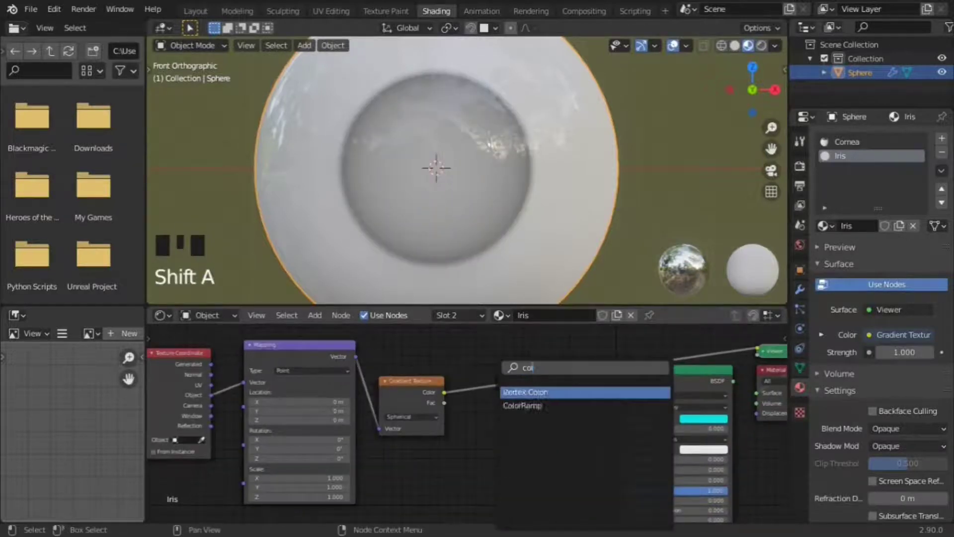
key("Return")
left_click(517, 348)
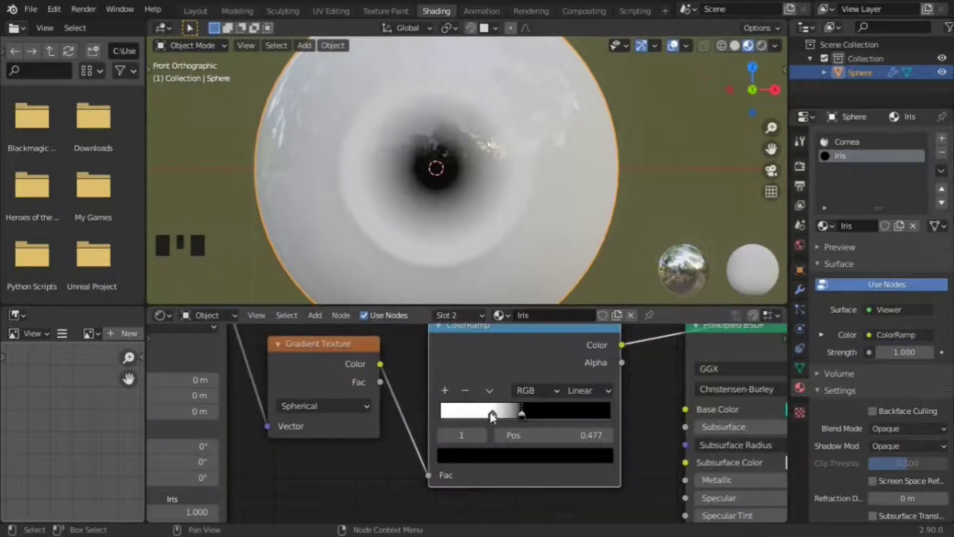
left_click_drag(492, 415, 517, 413)
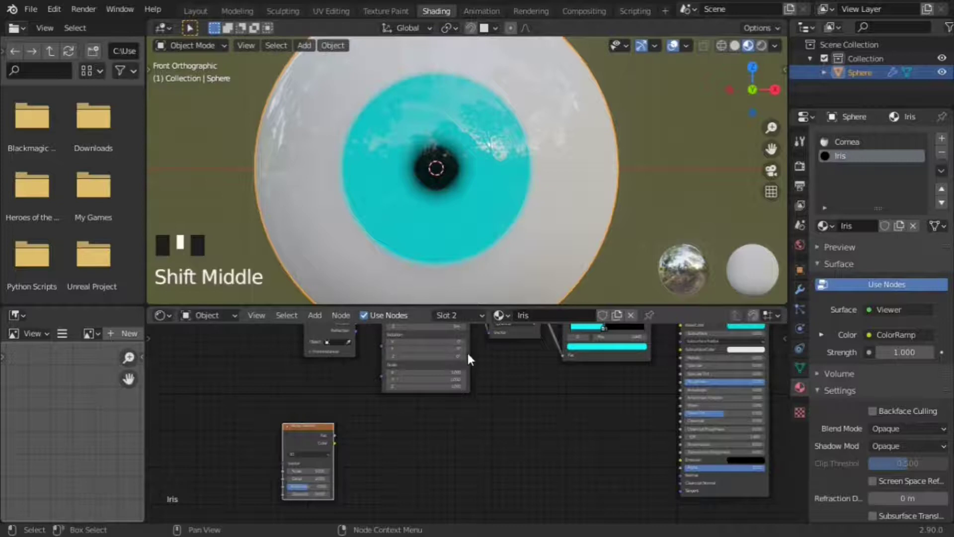
key("shift+d")
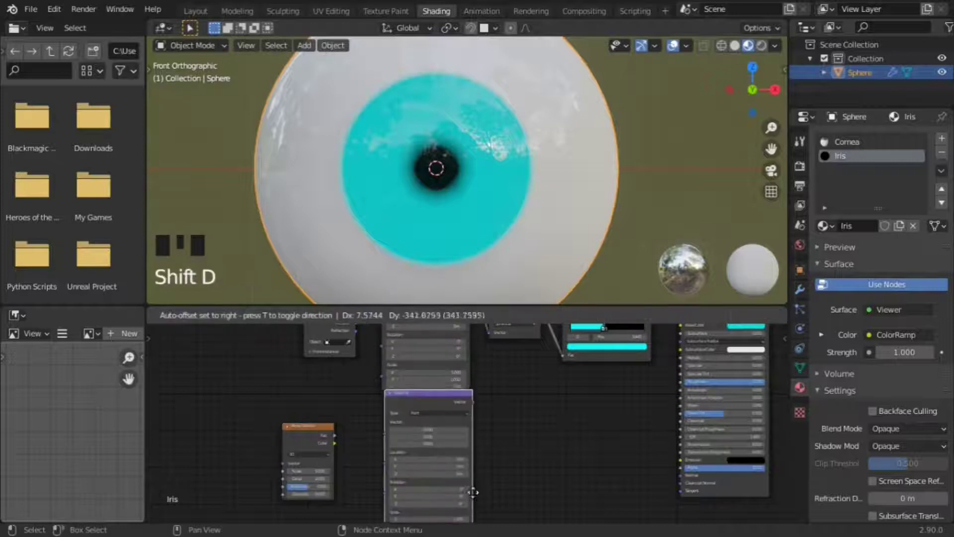
- Place the duplicated Mapping nodes and mix noise into the coordinates at factor 0.04
left_click(391, 338)
middle_click_drag(391, 338, 376, 337, "shift")
left_click_drag(372, 352, 331, 351)
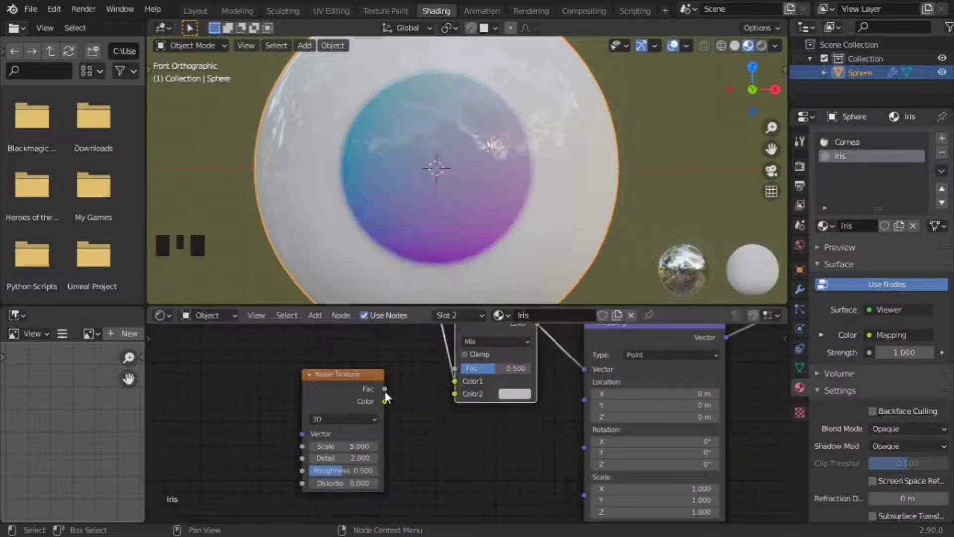
left_click_drag(384, 389, 524, 369)
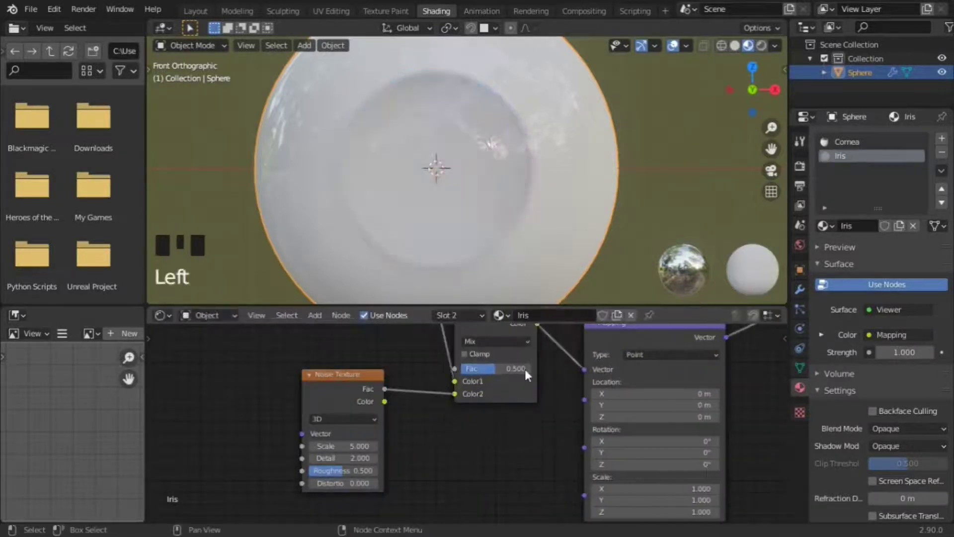
scroll(525, 369, "up", 2)
left_click(467, 368)
type("0.04")
- Add a Voronoi Texture node to the Iris material
scroll(579, 434, "down", 3)
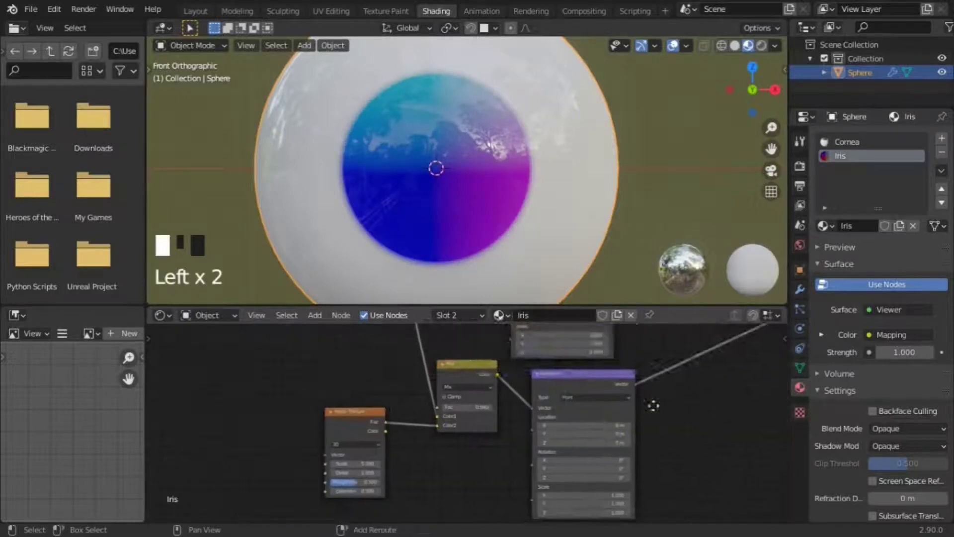
middle_click_drag(351, 446, 376, 412, "shift")
middle_click_drag(725, 376, 501, 444)
key("shift+a")
key("s")
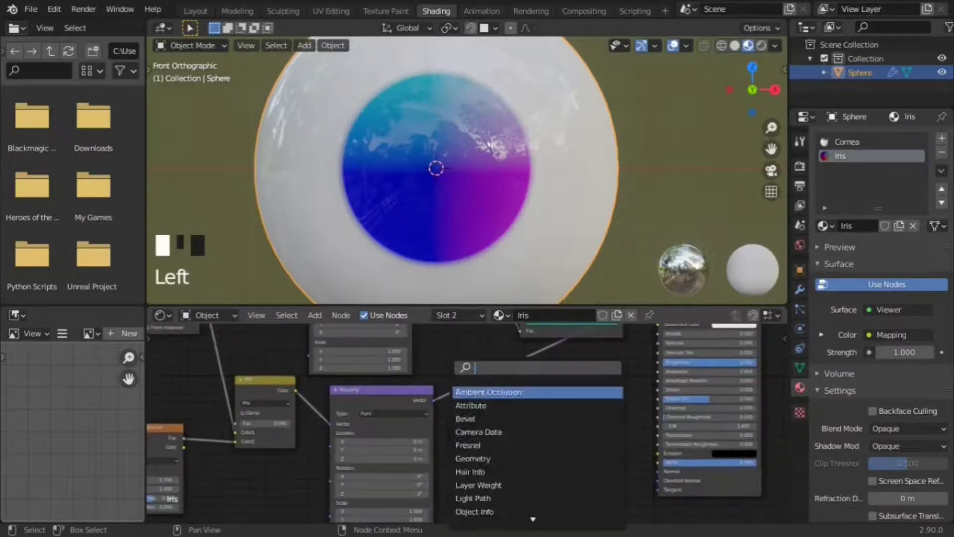
key("Return")
left_click(482, 437, "ctrl+shift")
left_click(482, 436, "ctrl+shift")
left_click(481, 436, "ctrl+shift")
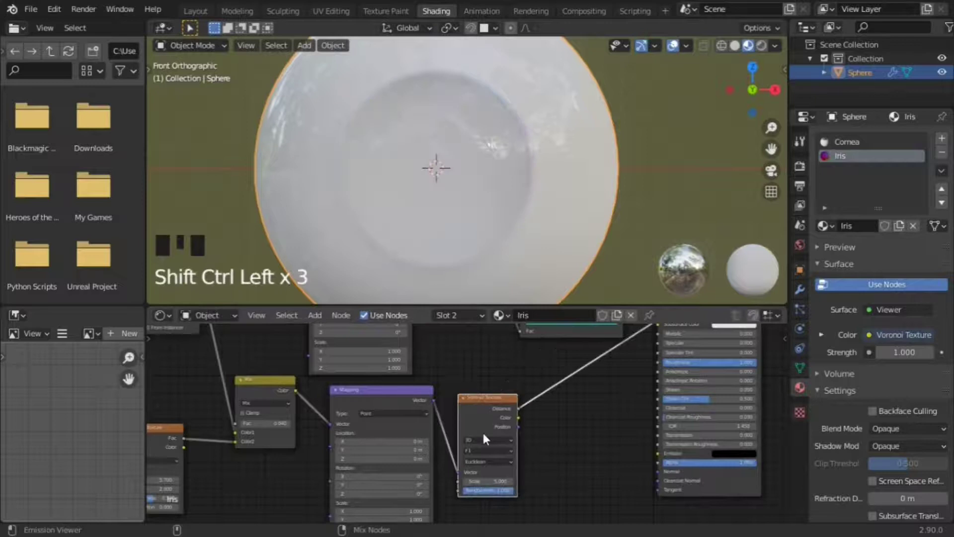
- Set the Voronoi scale to 10 and the Mapping Z scale to 0 for radial streaks
scroll(538, 418, "up", 4)
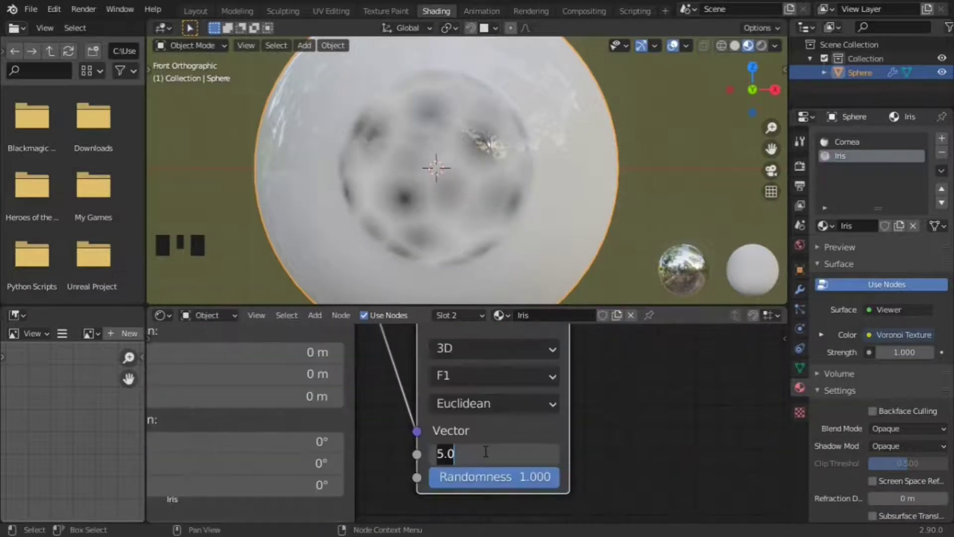
left_click_drag(477, 451, 485, 451)
scroll(448, 451, "down", 2)
middle_click_drag(448, 451, 526, 416, "shift")
left_click_drag(526, 416, 409, 415)
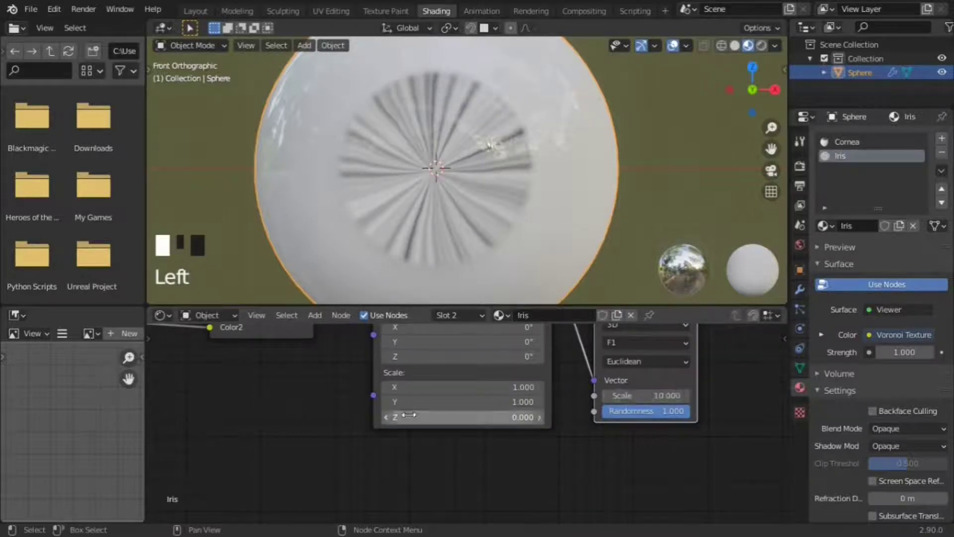
- Insert a ColorRamp node onto the Voronoi link in the iris streak chain
scroll(409, 415, "up", 4)
key("shift+a")
type("color")
key("Down")
key("Return")
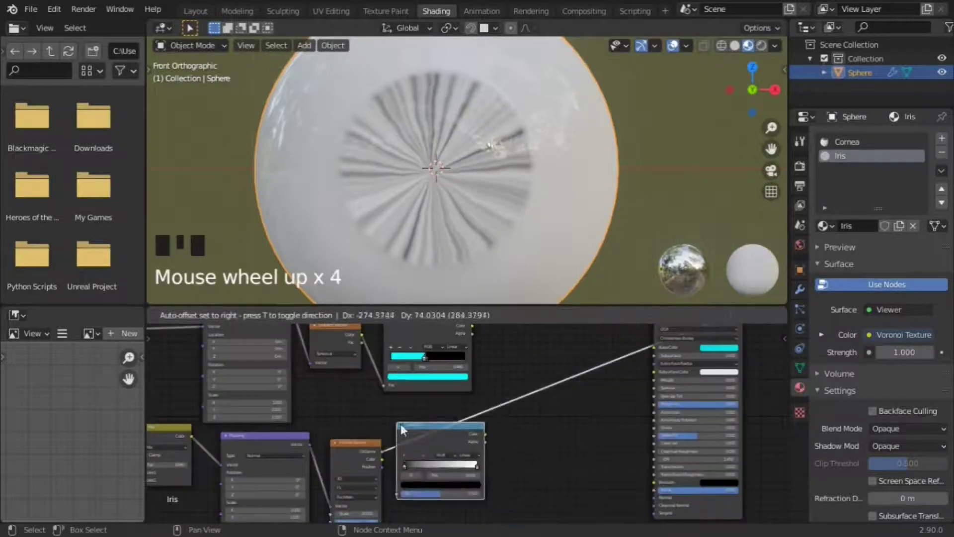
left_click(400, 424)
- Set the ramp to B-Spline with stops at 0.25 and 0.714, linked into the iris colour
scroll(457, 492, "up", 3)
left_click(507, 422)
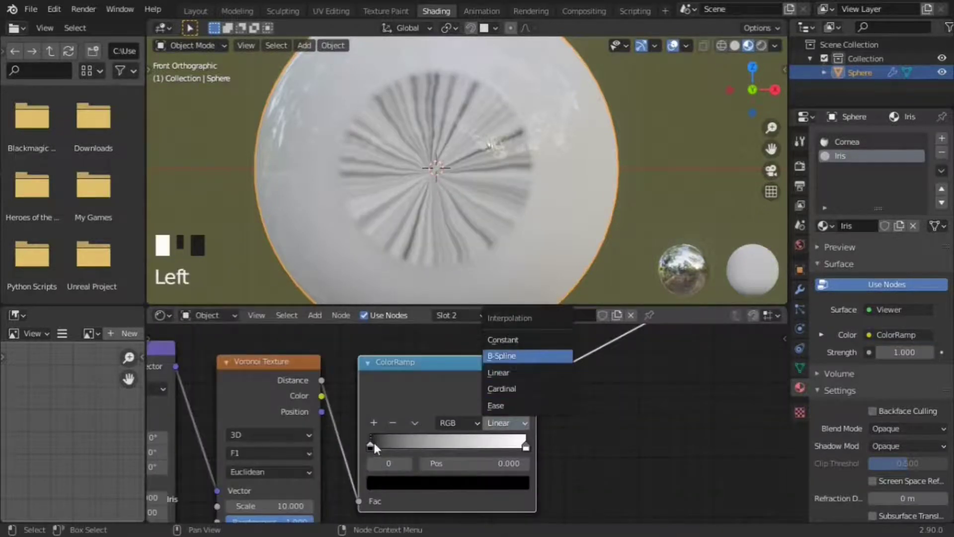
key("Return")
left_click_drag(374, 442, 401, 440)
left_click_drag(525, 440, 481, 449)
scroll(481, 448, "down", 9)
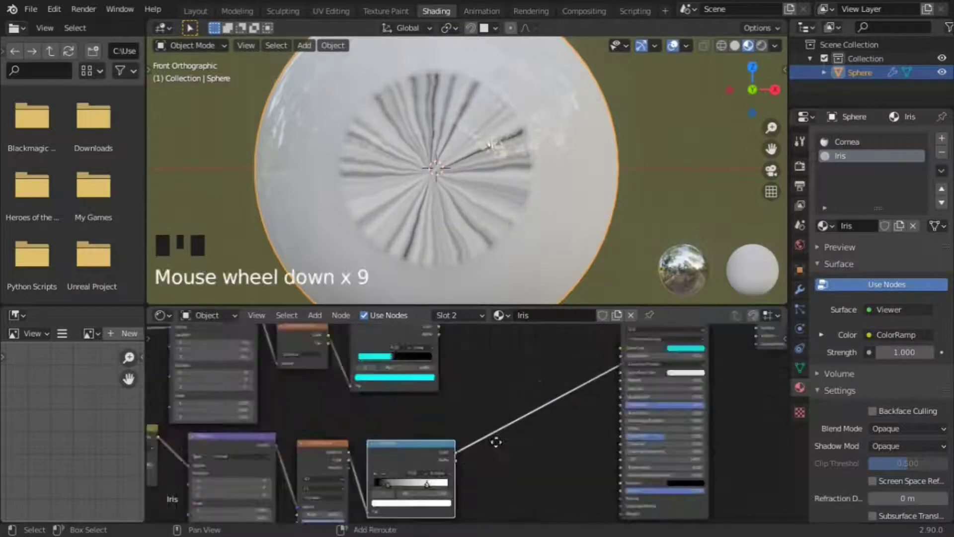
left_click_drag(394, 362, 413, 374)
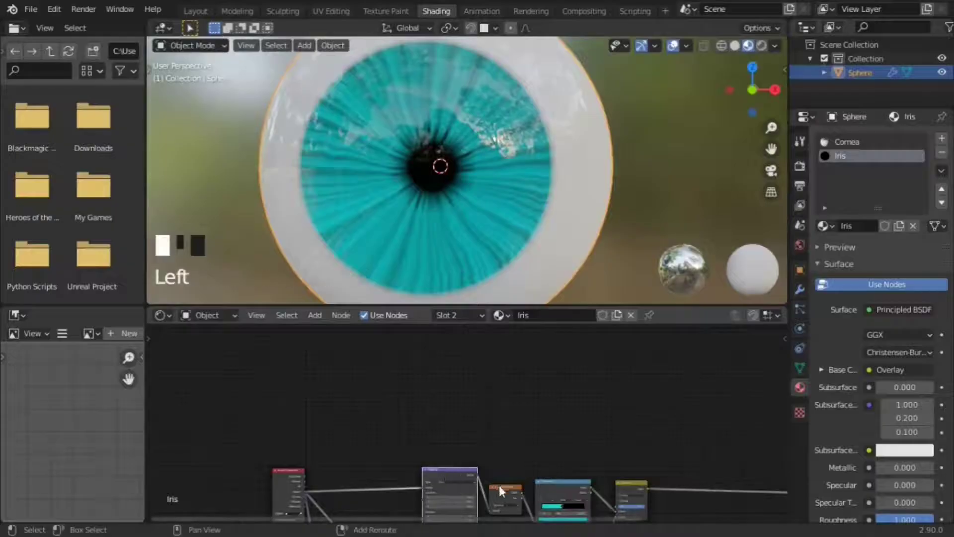
- Duplicate the iris streak nodes and place the copies above the originals
left_click(499, 485, "shift")
left_click(561, 482, "shift")
key("shift+d")
left_click(467, 395)
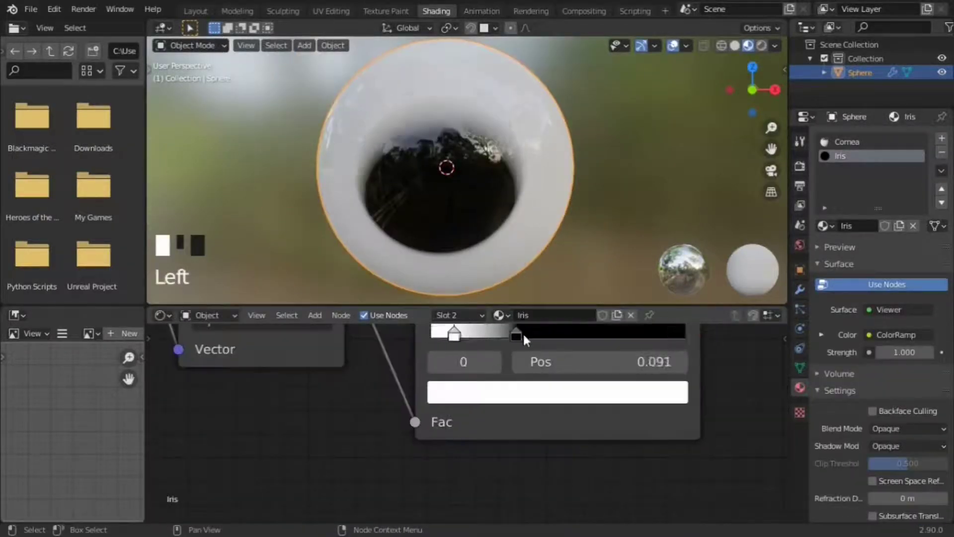
- Move the copied ramp's black stop to 0.300 and place a further duplicate node
left_click(523, 332)
left_click_drag(453, 332, 526, 334)
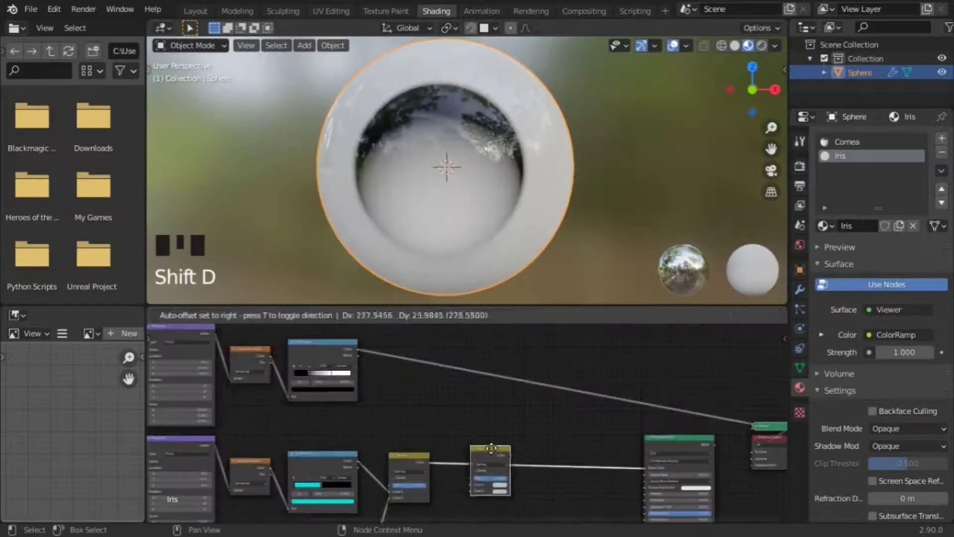
left_click(491, 452)
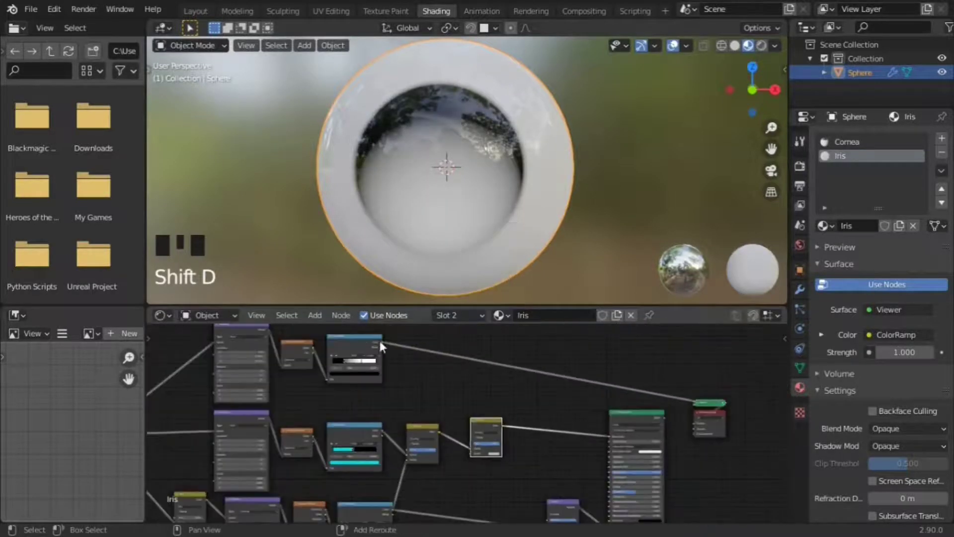
left_click(514, 461)
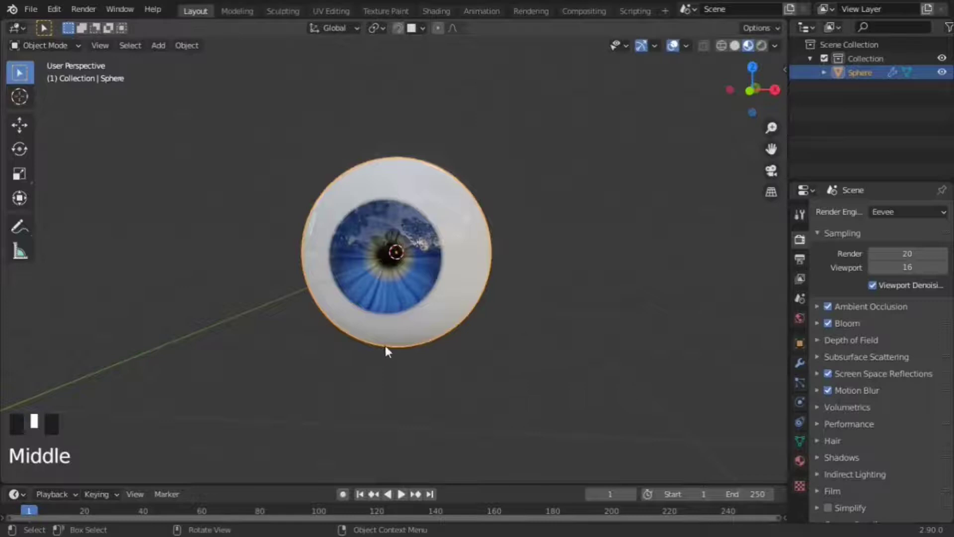
- Add a Value node wired to the iris Mapping node's Scale and set it to 1.000
mouse_move(385, 345)
middle_mouse_down()
mouse_move(539, 347)
mouse_move(352, 343)
mouse_move(377, 356)
mouse_move(447, 357)
middle_mouse_up()
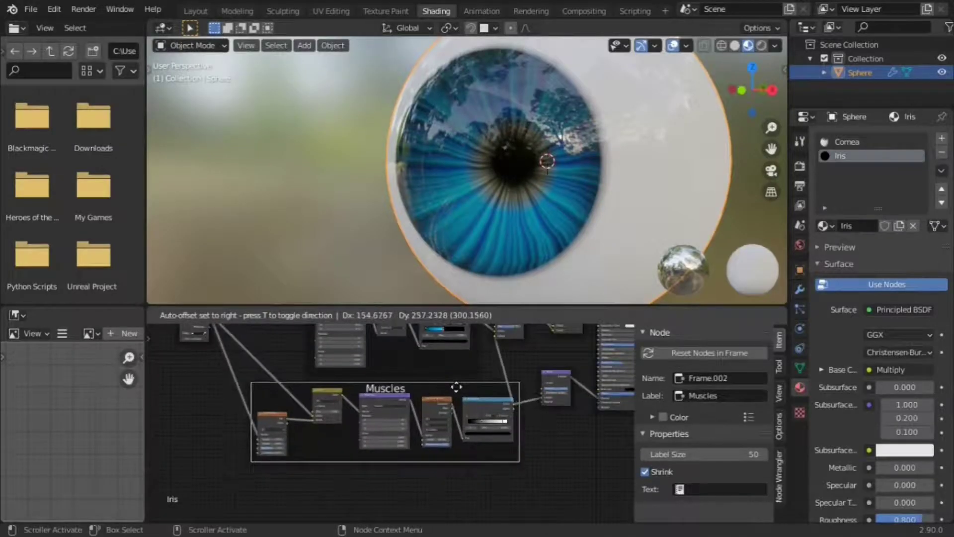
scroll(461, 416, "up", 5)
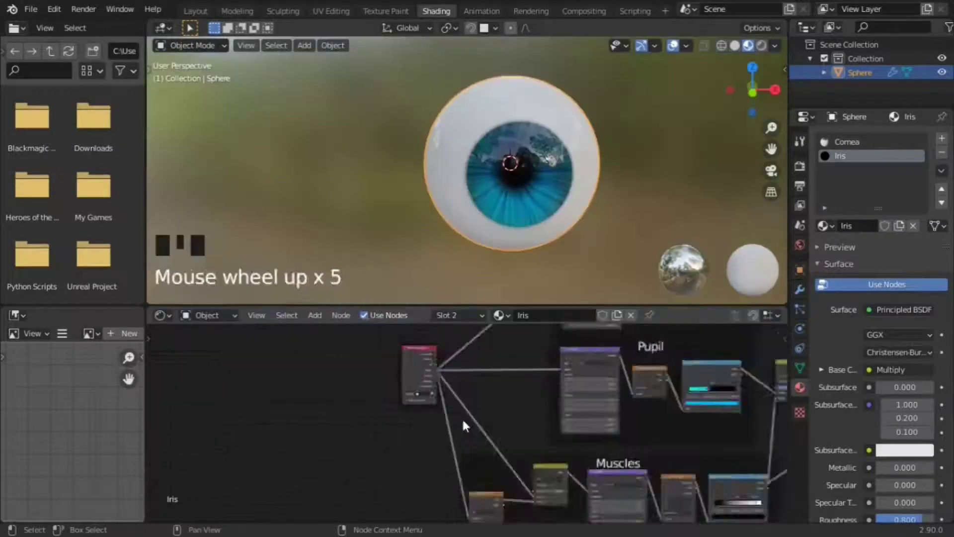
key("shift+a")
key("Return")
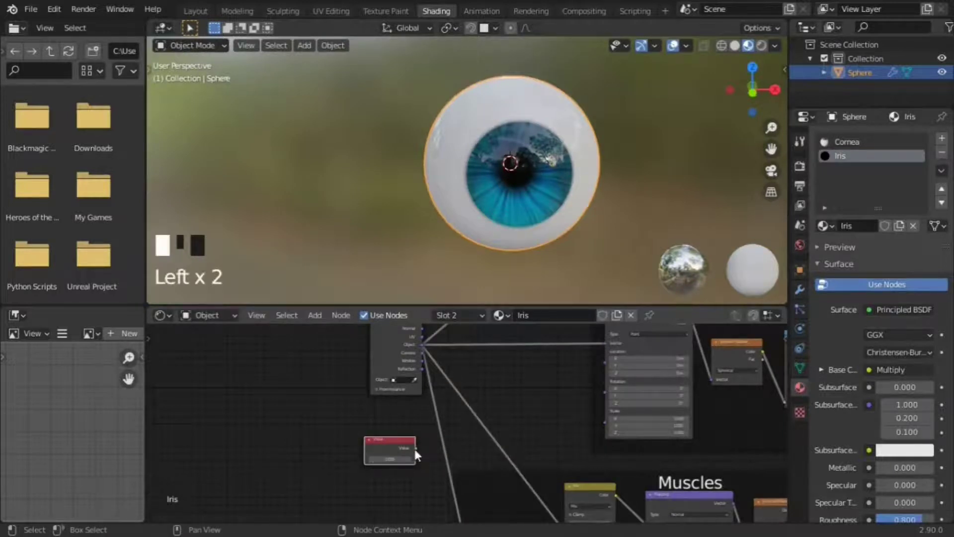
left_click_drag(416, 448, 605, 412)
scroll(483, 470, "up", 5)
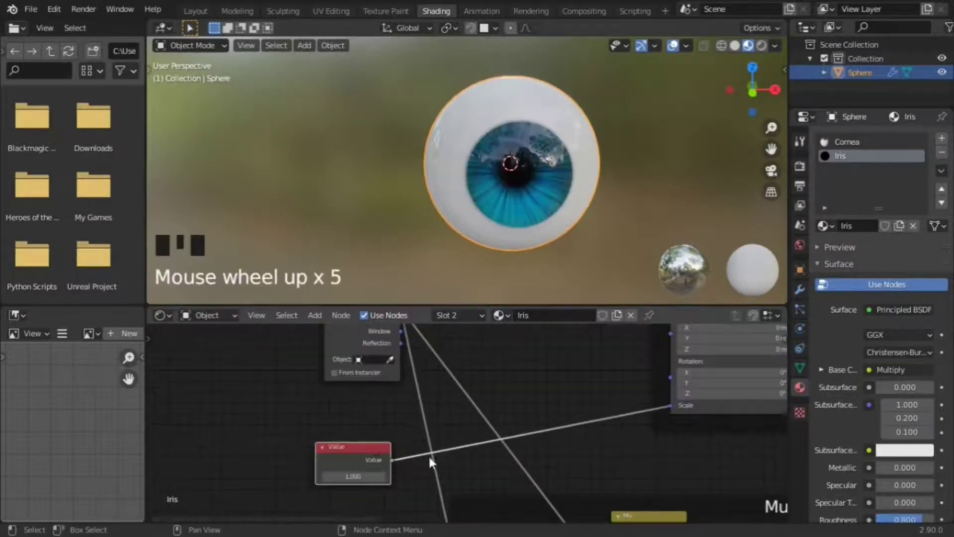
key("Left")
key("Left")
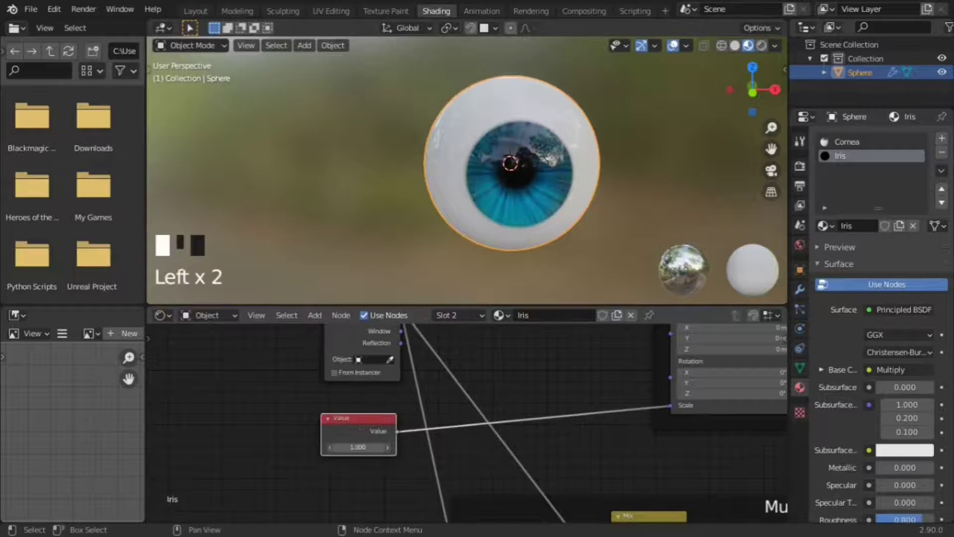
left_click(385, 449)
double_click(358, 445)
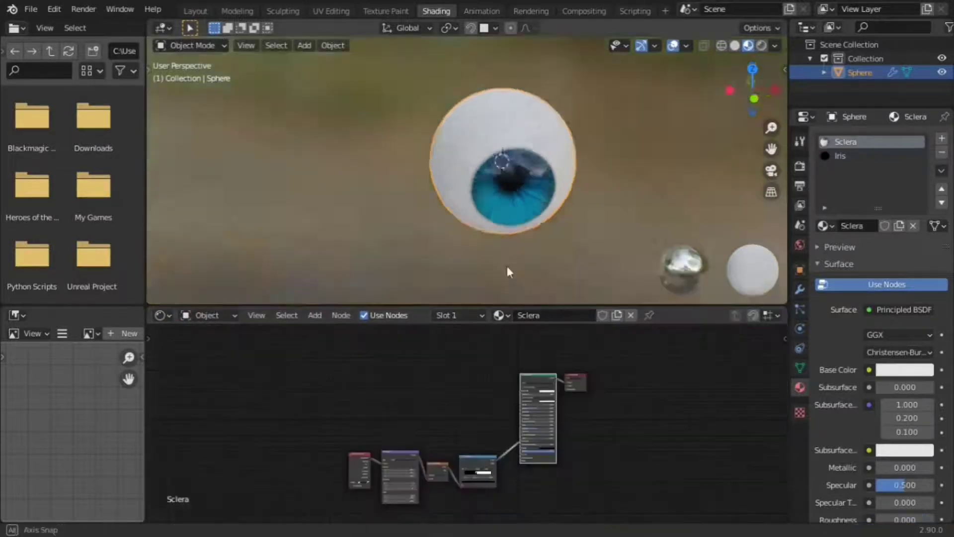
- Add a Gradient Texture node to the Sclera material
middle_click_drag(506, 263, 555, 229)
scroll(473, 388, "up", 3)
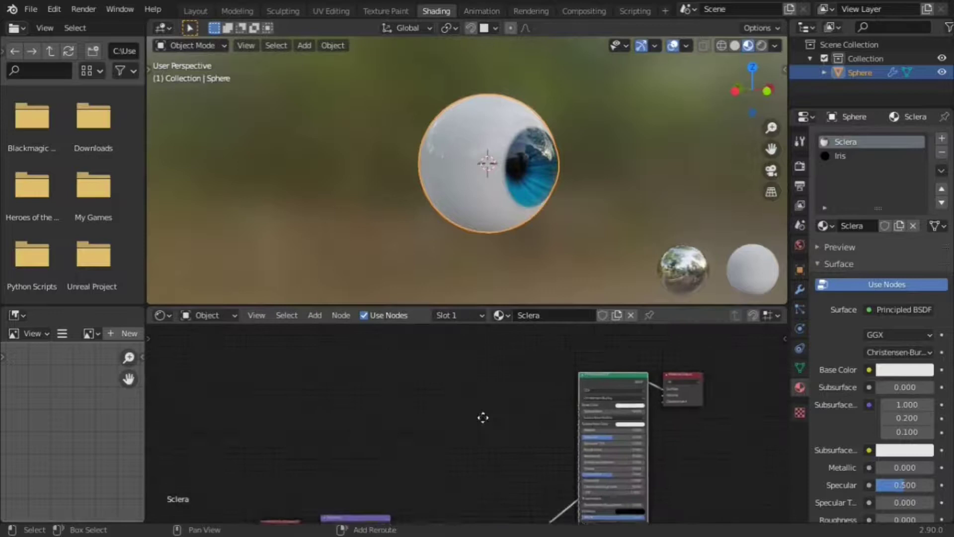
middle_click_drag(483, 417, 470, 396)
key("shift+a")
left_click(470, 395)
type("gra")
key("Return")
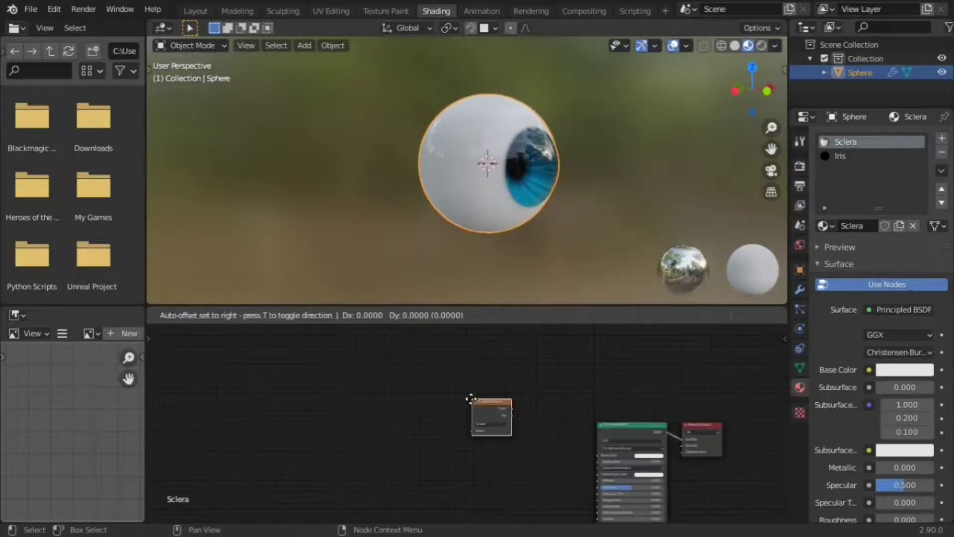
left_click(417, 426)
- Make the gradient Spherical and set the Mapping Y scale to 1.5
scroll(454, 415, "up", 2)
left_click(437, 439)
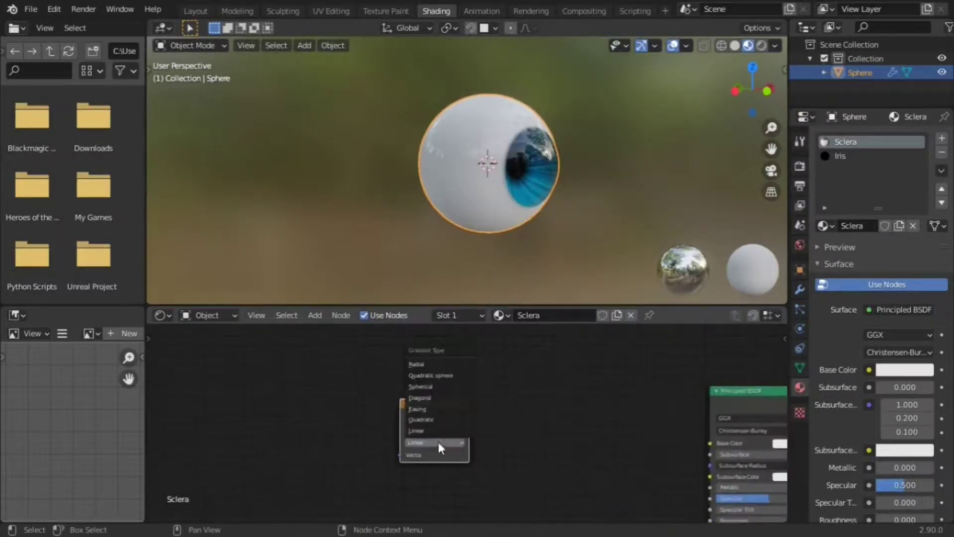
left_click(426, 387)
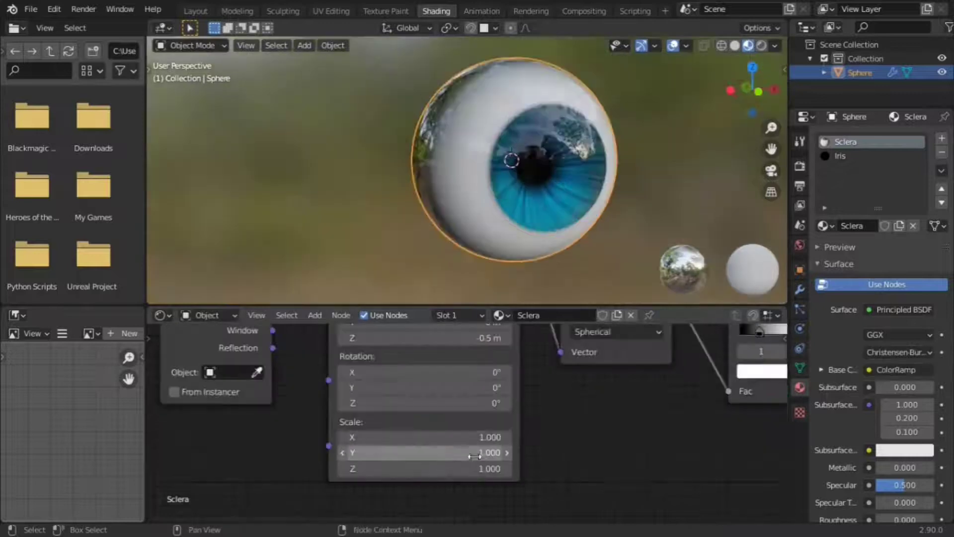
left_click(449, 453)
type("1.5")
key("Return")
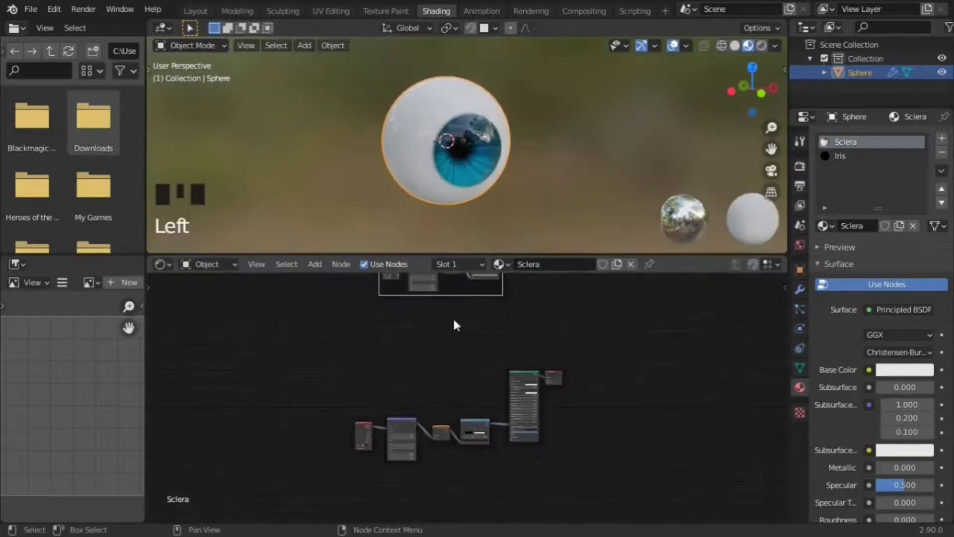
left_click_drag(452, 318, 394, 368)
- Move the Texture Coordinate node aside and duplicate the Mapping node below the original
key("g")
key("s")
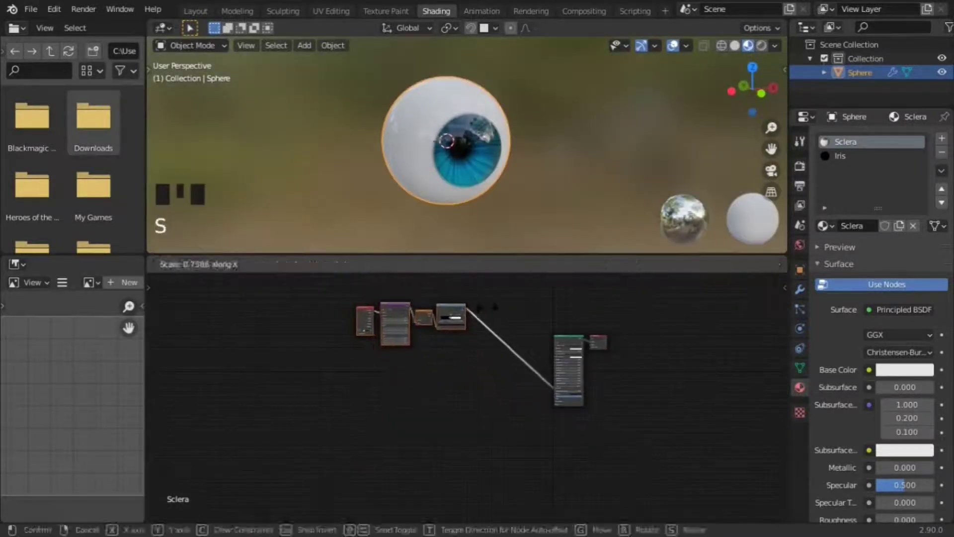
scroll(446, 354, "up", 2)
middle_click_drag(446, 355, 387, 290, "shift")
double_click(379, 290)
left_click_drag(379, 290, 318, 342)
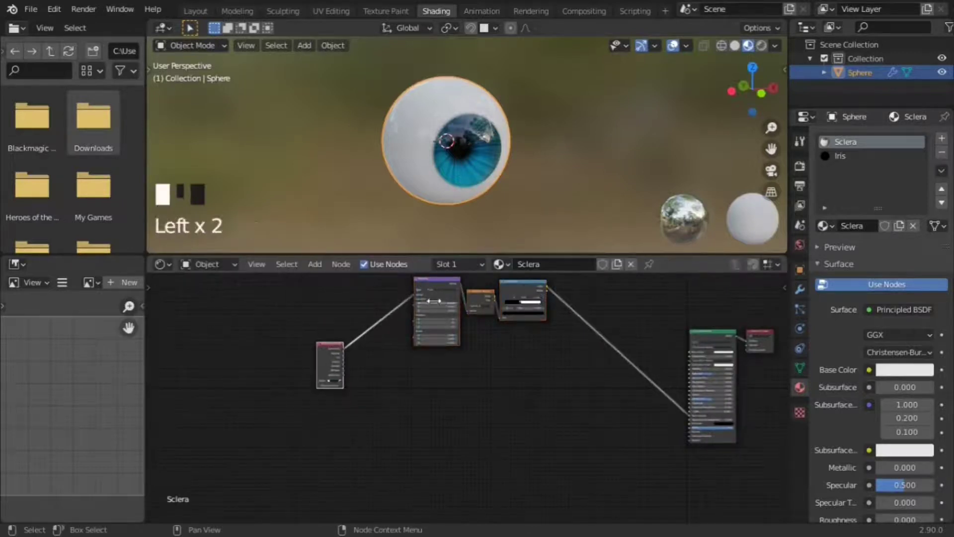
left_click(437, 281)
key("shift+d")
left_click(430, 358)
scroll(430, 359, "up", 3)
middle_click_drag(437, 363, 459, 375, "shift")
- Add a second Gradient Texture and rotate its mapping 90° on Y, previewing it
key("shift+a")
type("grad")
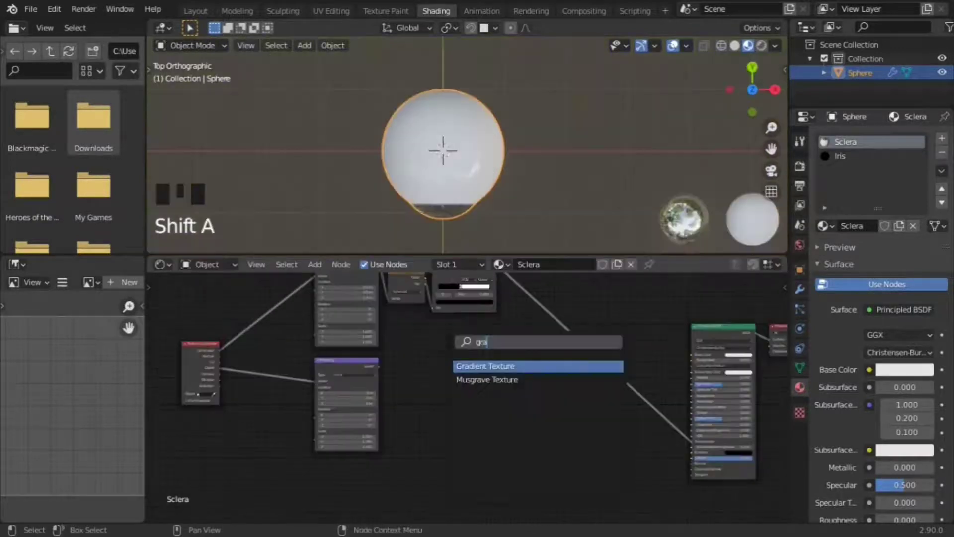
key("Return")
left_click(423, 377)
scroll(422, 378, "up", 2)
middle_click_drag(422, 378, 470, 394, "shift")
left_click(426, 365, "ctrl+shift")
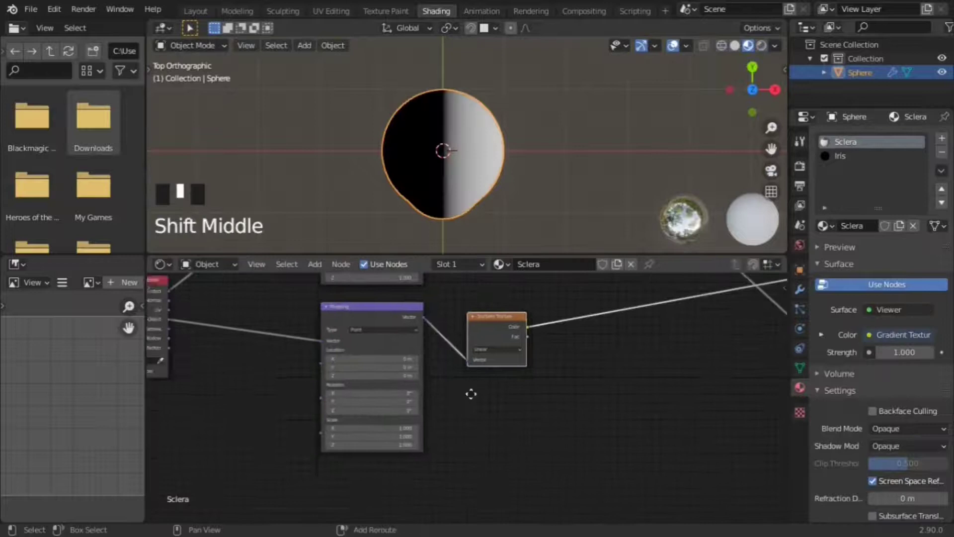
scroll(470, 394, "up", 4)
left_click(439, 388)
middle_click_drag(664, 327, 440, 418, "shift")
- Insert a ColorRamp after the gradient and make its dark stop red
key("shift+a")
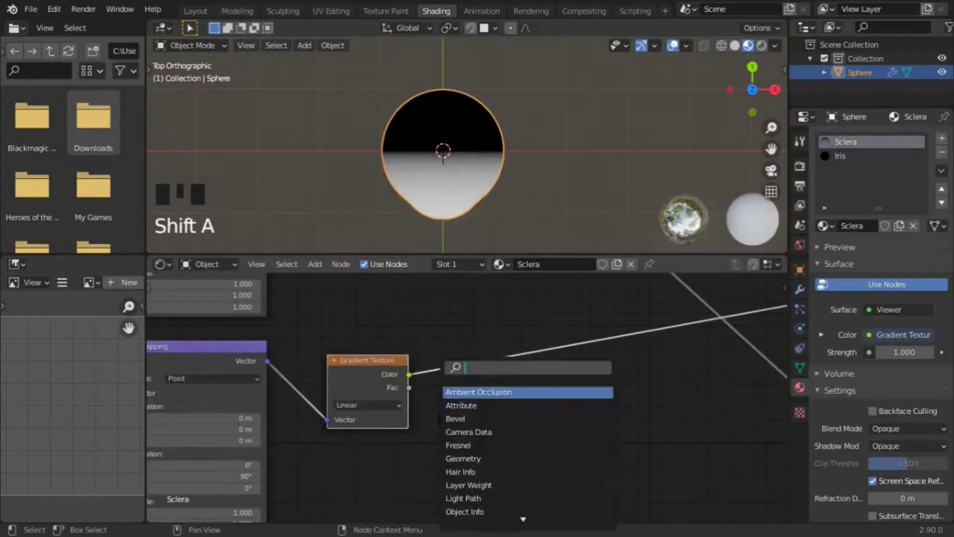
type("color")
left_click(465, 405)
left_click(434, 354)
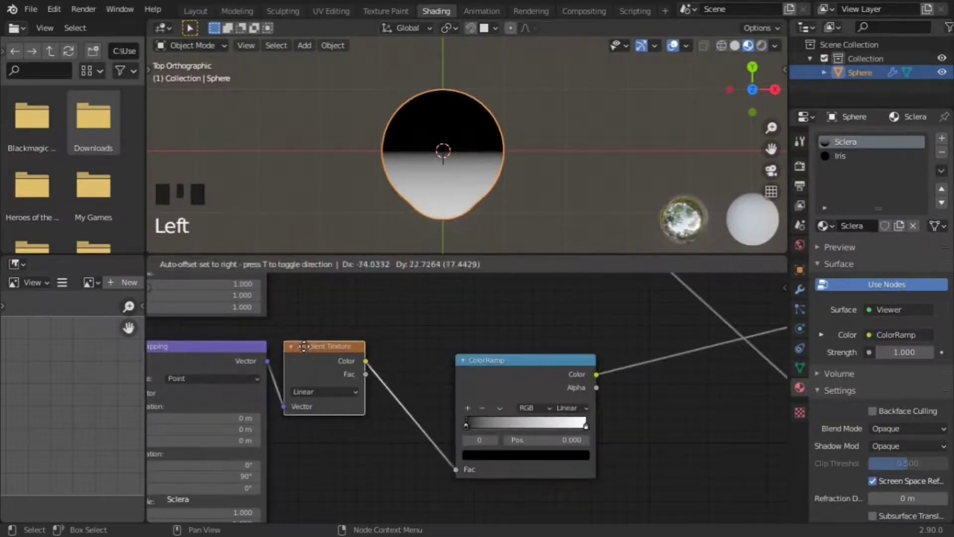
left_click(465, 445)
left_click_drag(491, 347, 492, 276)
left_click_drag(439, 318, 439, 346)
middle_click_drag(378, 393, 448, 390, "shift")
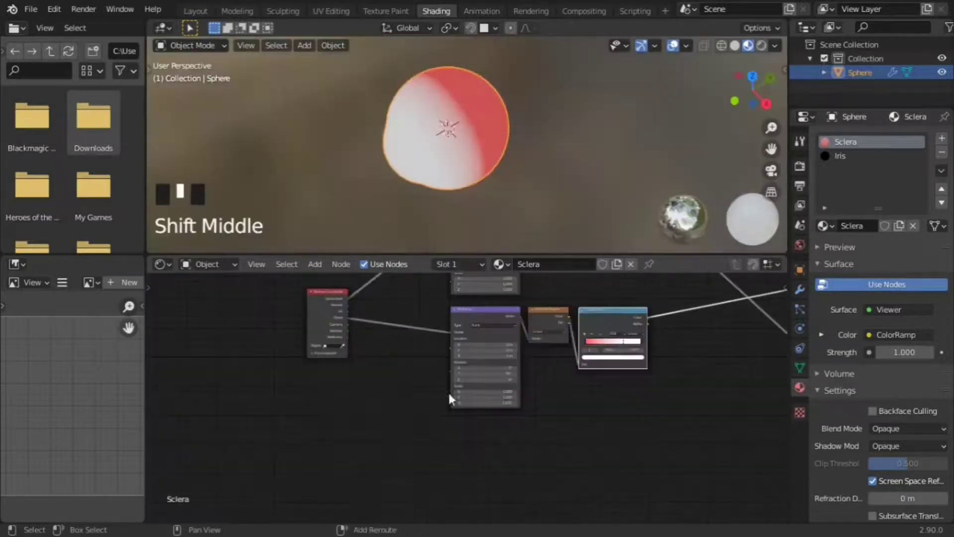
- Add Noise Texture, MixRGB and Voronoi Texture nodes for the vein pattern
key("shift+a")
type("noise")
key("Return")
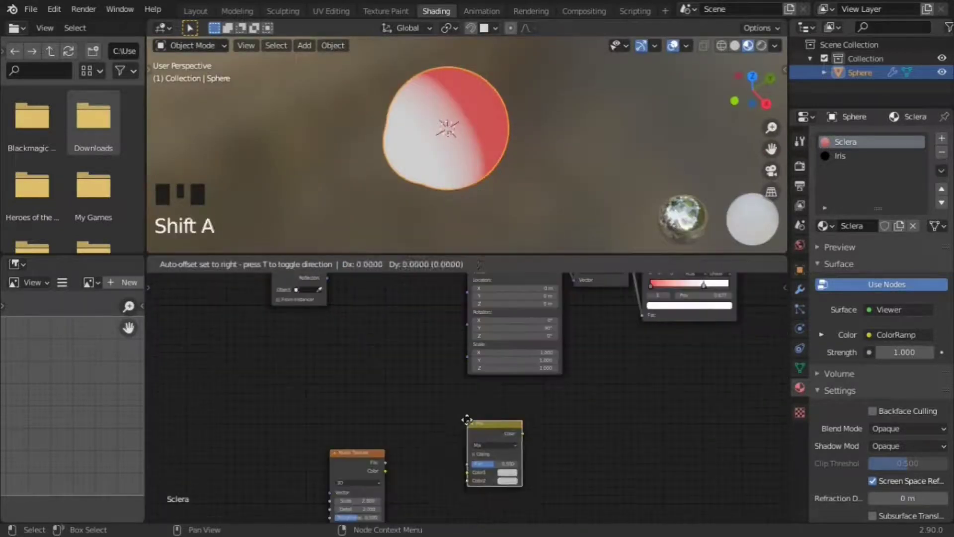
left_click(413, 402)
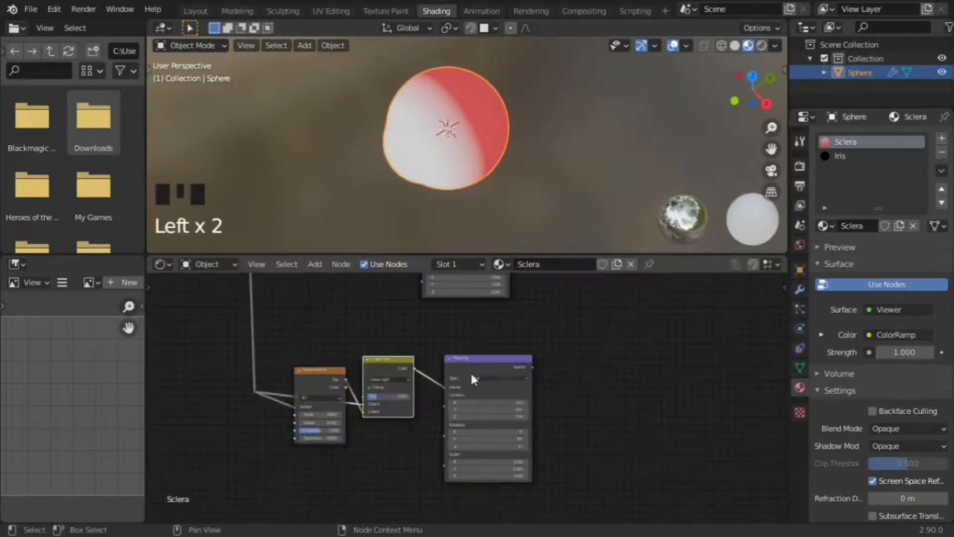
key("Left")
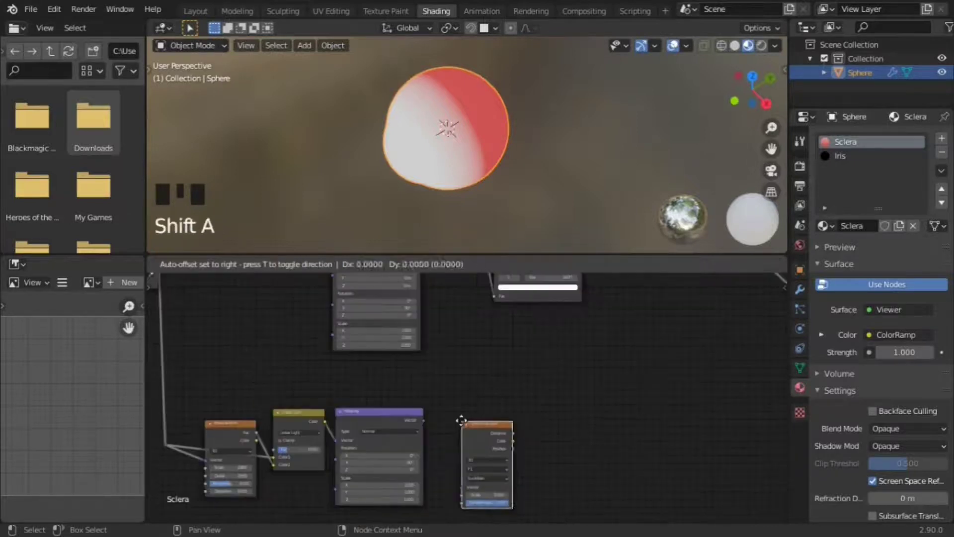
left_click(458, 408)
- Stretch the Voronoi along Z and push the ramp's black stop to about 0.64 for sharp veins
left_click(460, 415, "ctrl+shift")
scroll(511, 297, "up", 11)
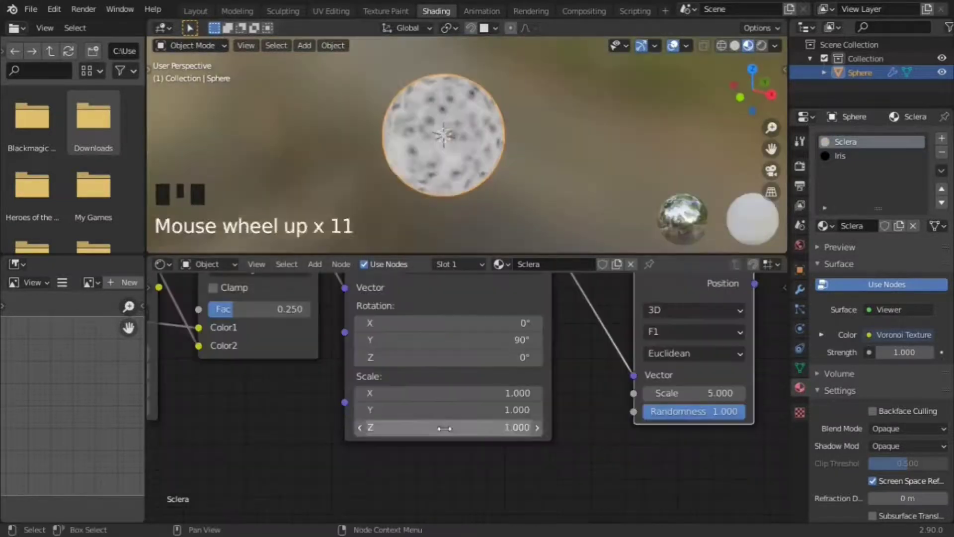
left_click_drag(447, 427, 487, 427)
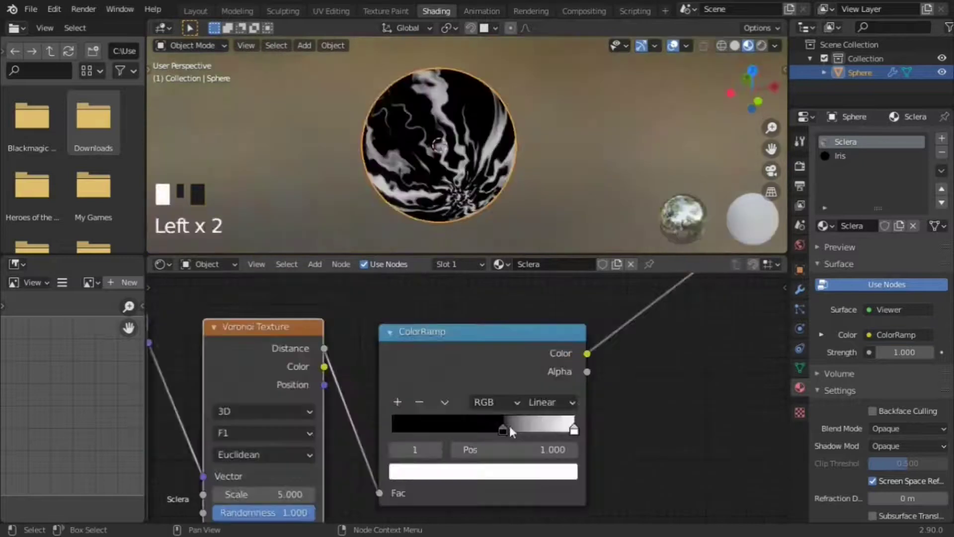
left_click_drag(508, 425, 513, 427)
middle_click_drag(553, 172, 329, 135)
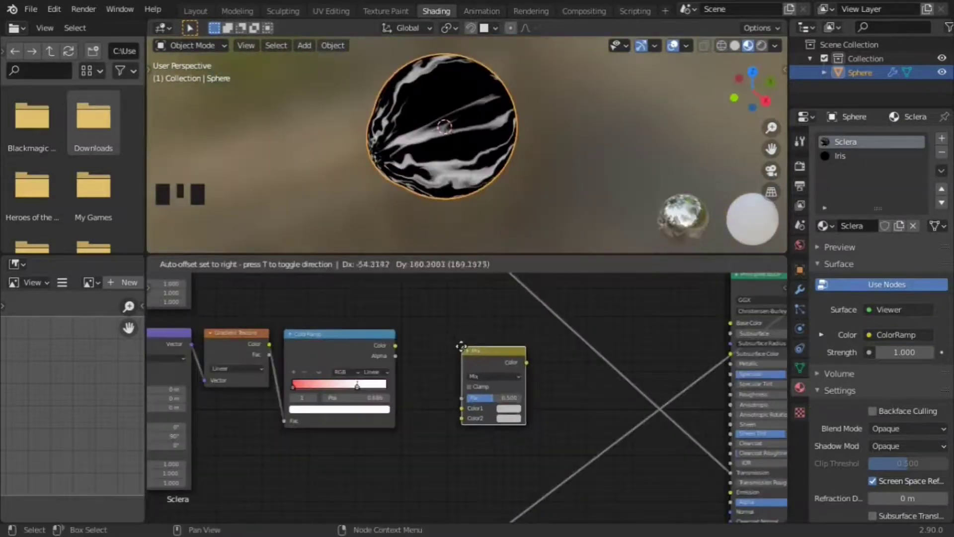
left_click(484, 376)
- Set the Mix node to Overlay with red Color2, feed it the vein ramp, and preview
left_click(481, 269)
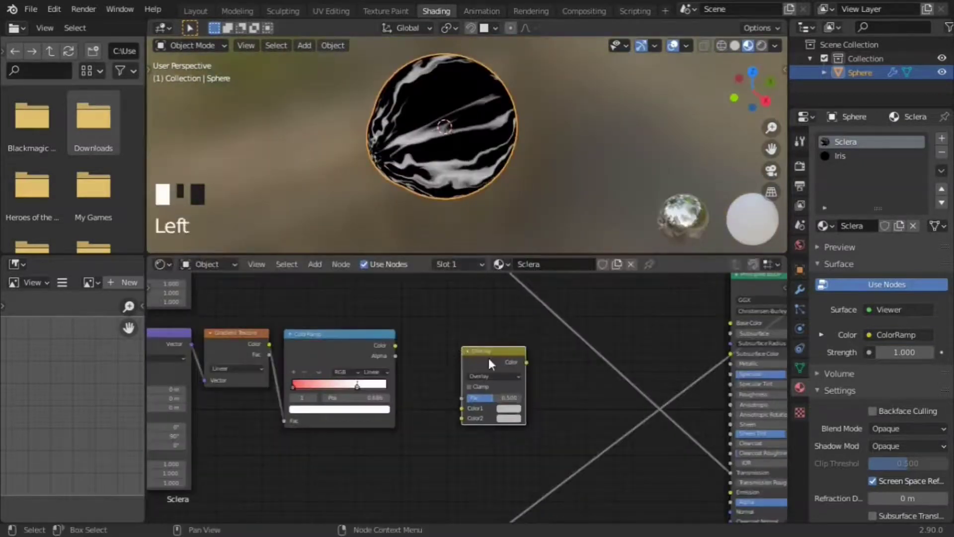
left_click(509, 398)
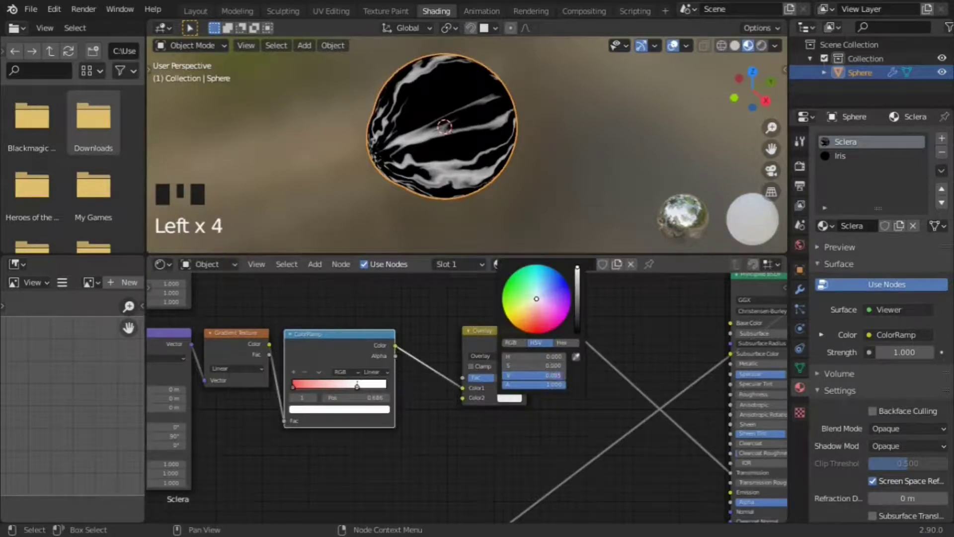
left_click(558, 322)
scroll(466, 451, "down", 2)
middle_click_drag(466, 451, 456, 485, "shift")
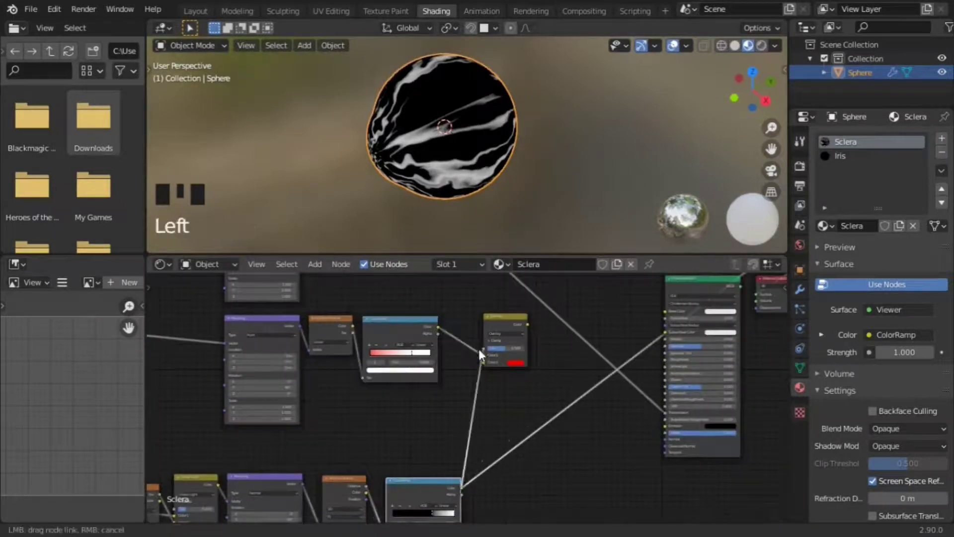
left_click(515, 323, "ctrl+shift")
scroll(464, 169, "up", 3)
scroll(491, 363, "up", 3)
scroll(491, 164, "down", 4)
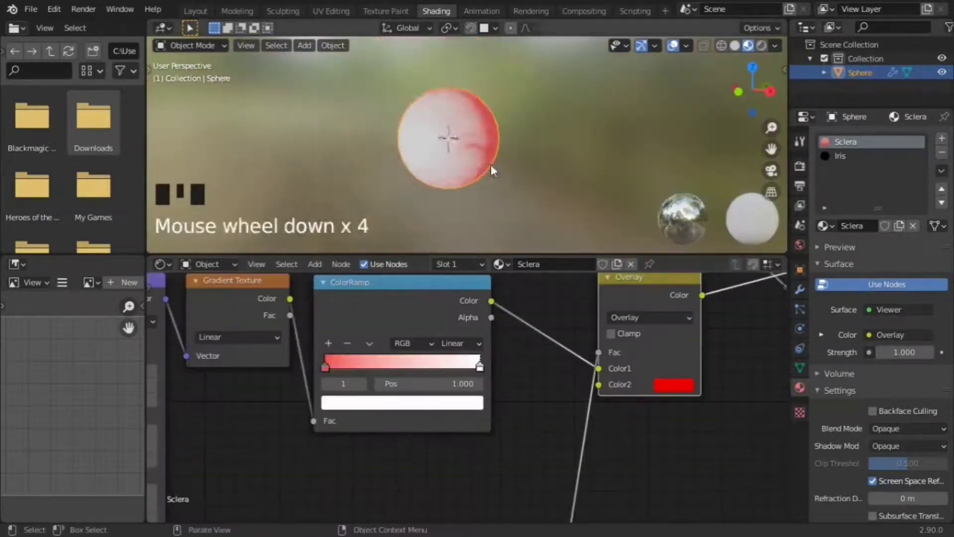
middle_click_drag(491, 164, 633, 166)
- Move and duplicate the vein ColorRamp, then adjust its stop positions
scroll(616, 300, "down", 5)
left_click(398, 311)
left_click_drag(398, 311, 402, 246)
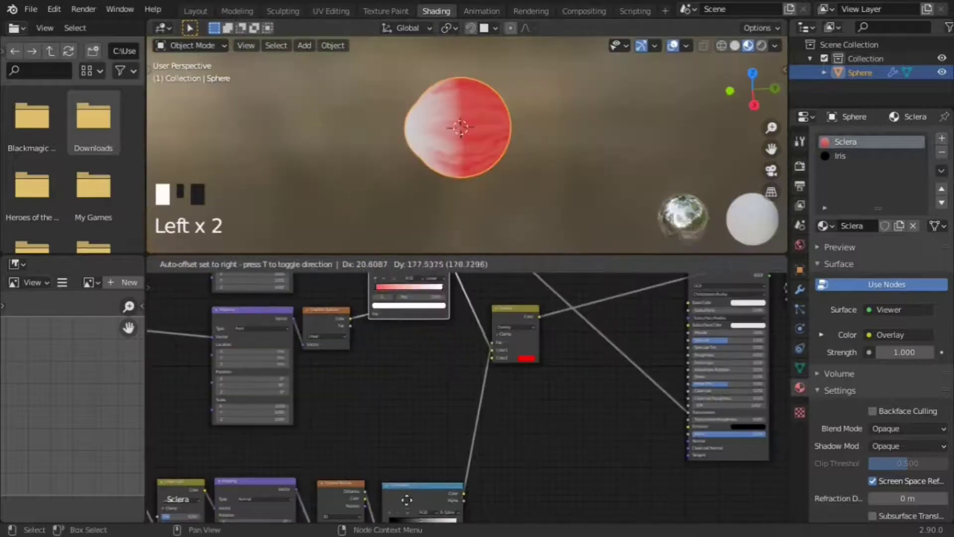
key("shift+d")
left_click(413, 448)
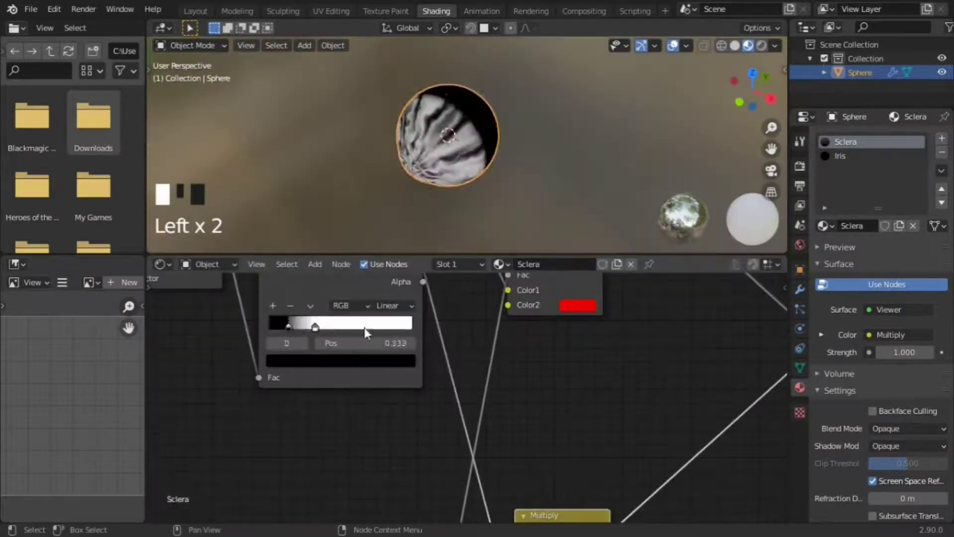
left_click_drag(323, 327, 337, 328)
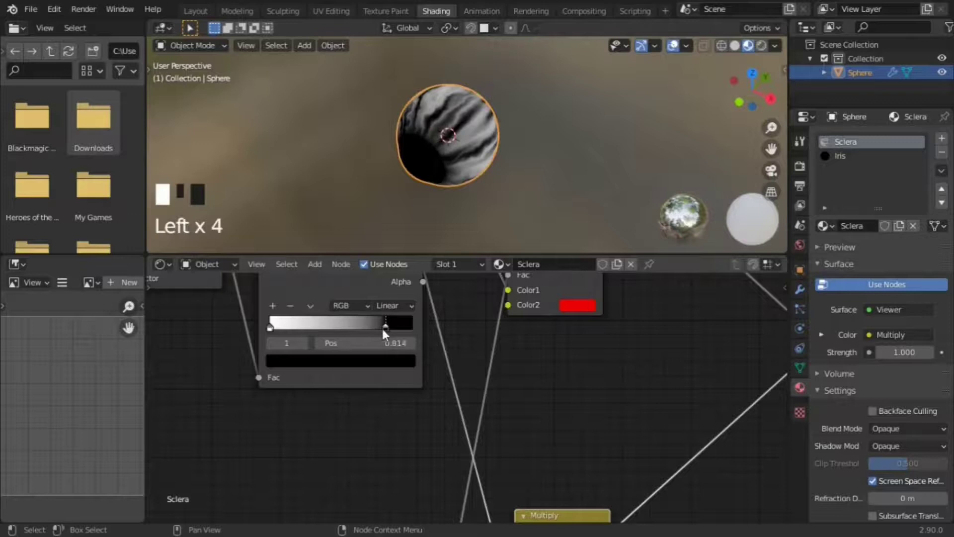
left_click(381, 326)
scroll(588, 399, "down", 3)
middle_click_drag(589, 399, 530, 392, "shift")
scroll(457, 374, "up", 3)
- Add a Bump node to the sclera with Distance lowered to 0.300
key("shift+a")
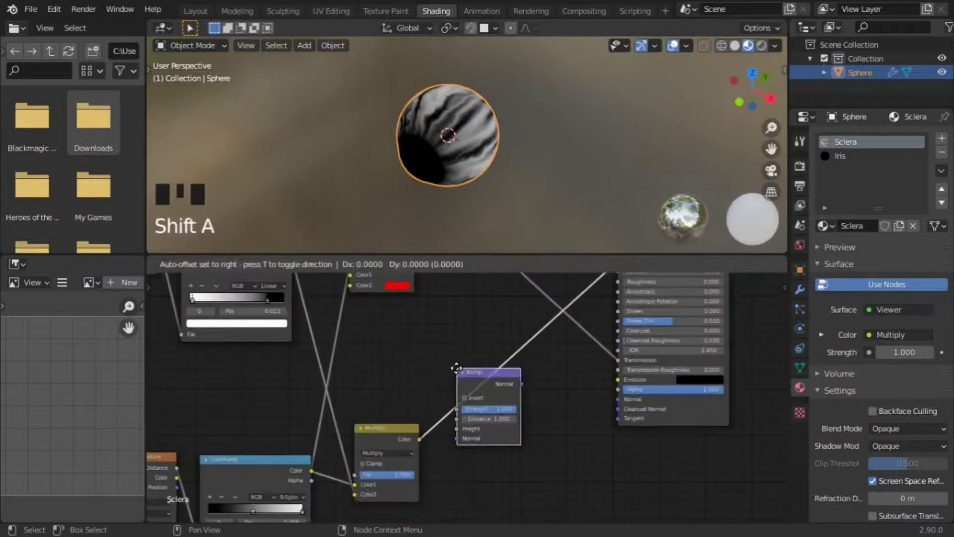
left_click(428, 431)
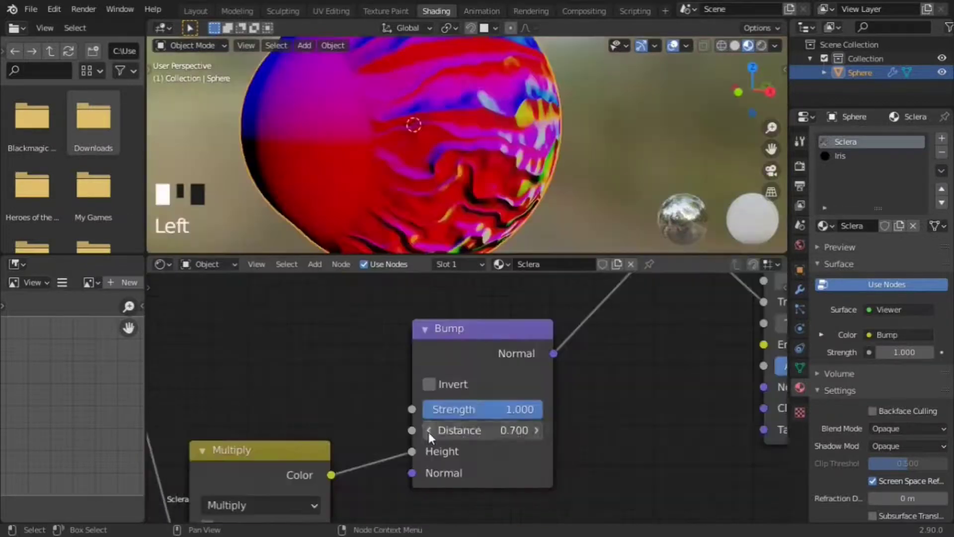
left_click(428, 430)
left_click(428, 430)
left_click(428, 430)
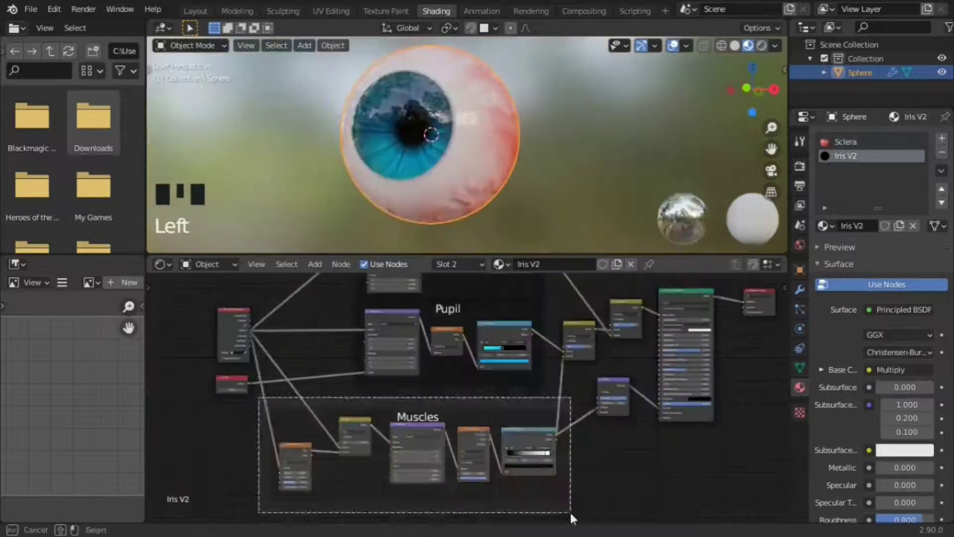
- Delete the Muscles frame nodes and preview a gradient feeding a new ColorRamp
key("x")
scroll(571, 397, "up", 4)
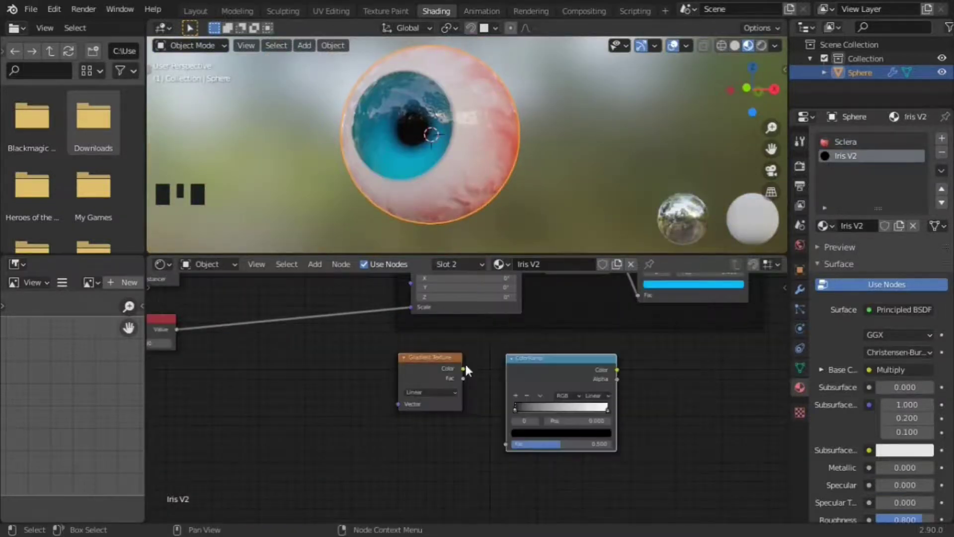
left_click_drag(462, 378, 506, 443)
left_click_drag(556, 365, 534, 365)
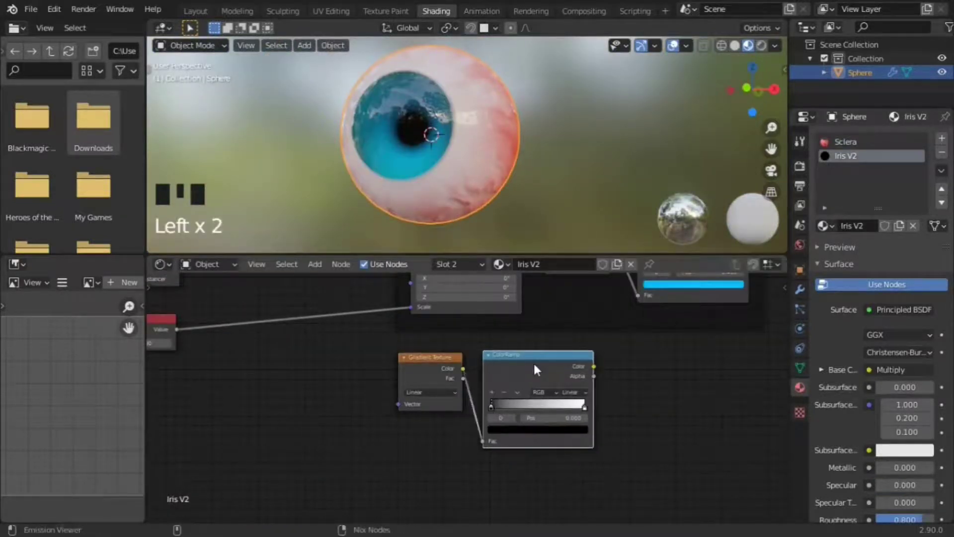
scroll(311, 303, "down", 8)
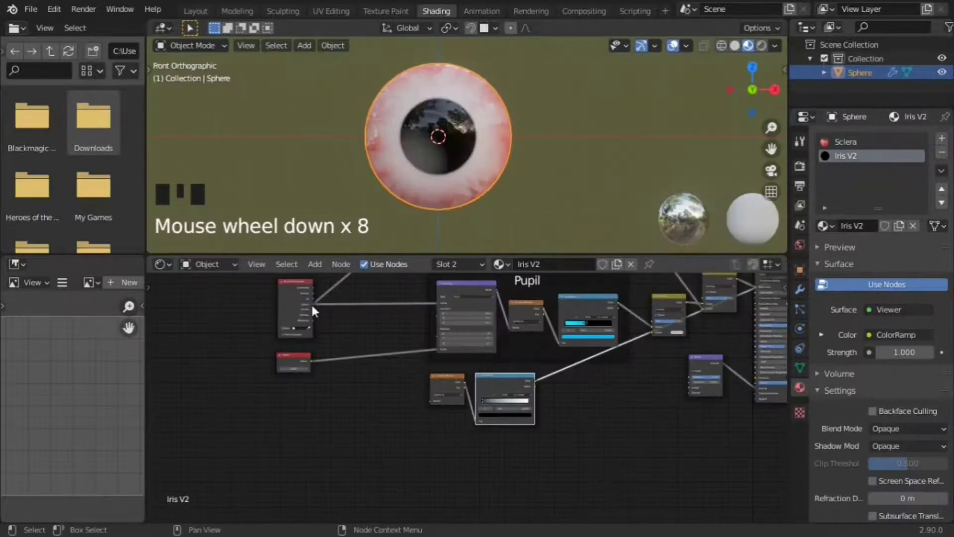
left_click(418, 389, "ctrl+shift")
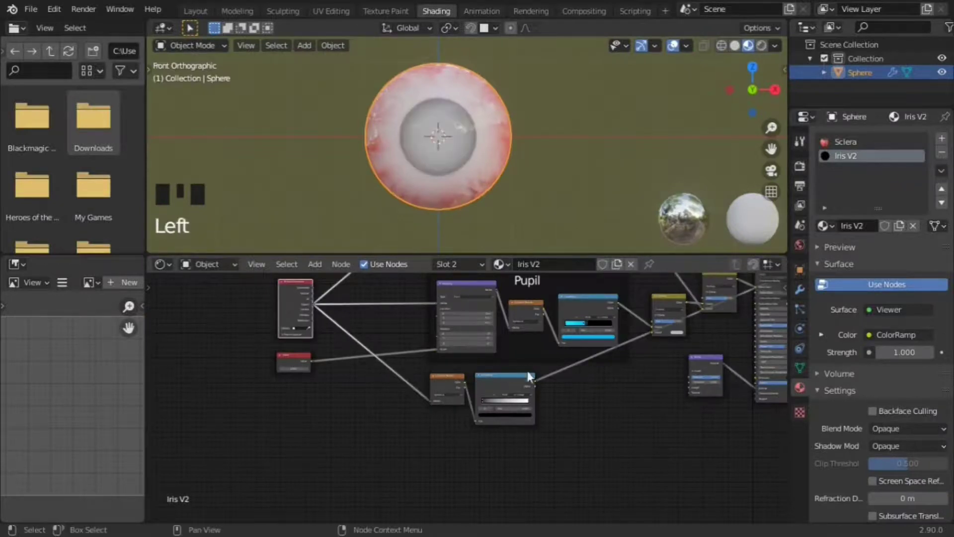
- Add a Mapping-driven Noise Texture and set the ramp's black stop to 0.423
scroll(529, 376, "up", 11)
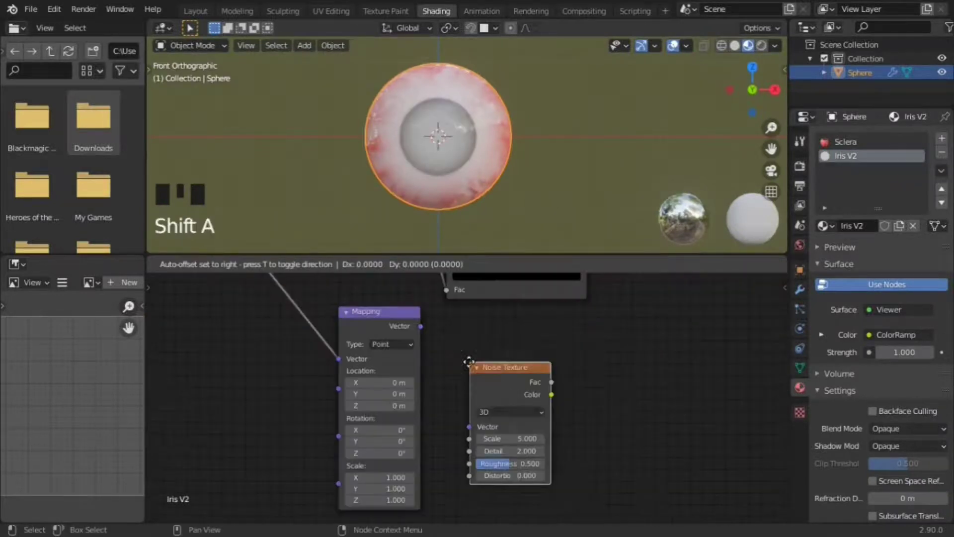
left_click(497, 328)
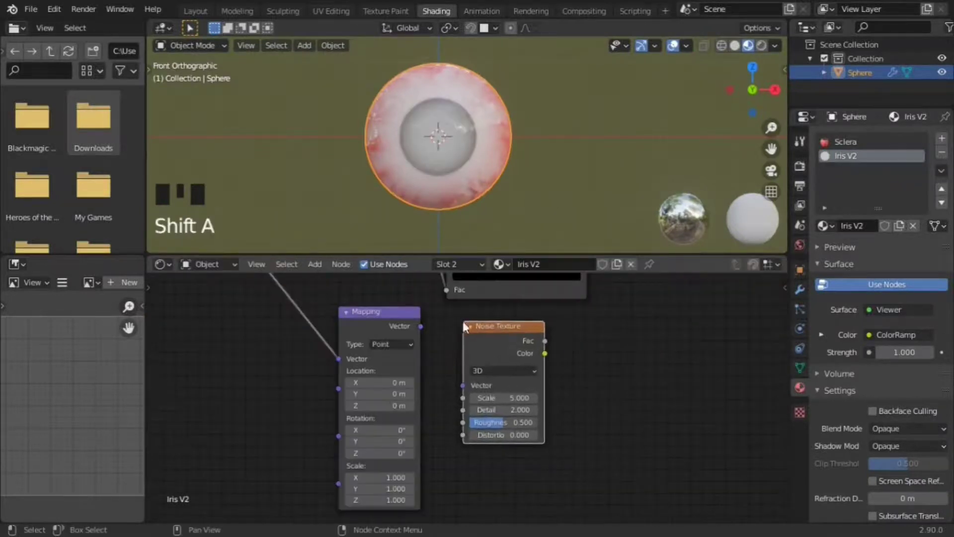
left_click_drag(421, 326, 463, 383)
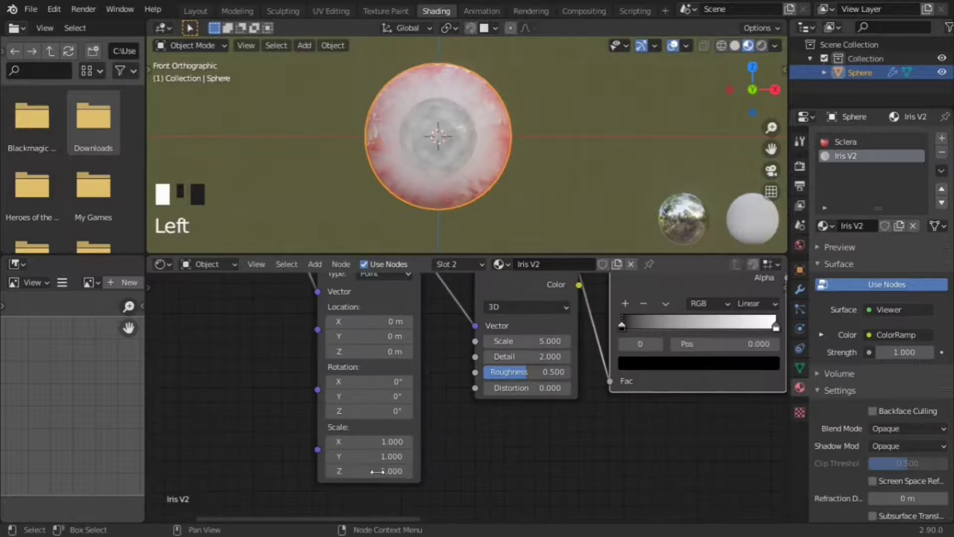
scroll(452, 135, "up", 4)
scroll(525, 401, "up", 2)
left_click_drag(329, 417, 418, 416)
- Duplicate the Mapping node and set the copy's type to Normal
key("shift+d")
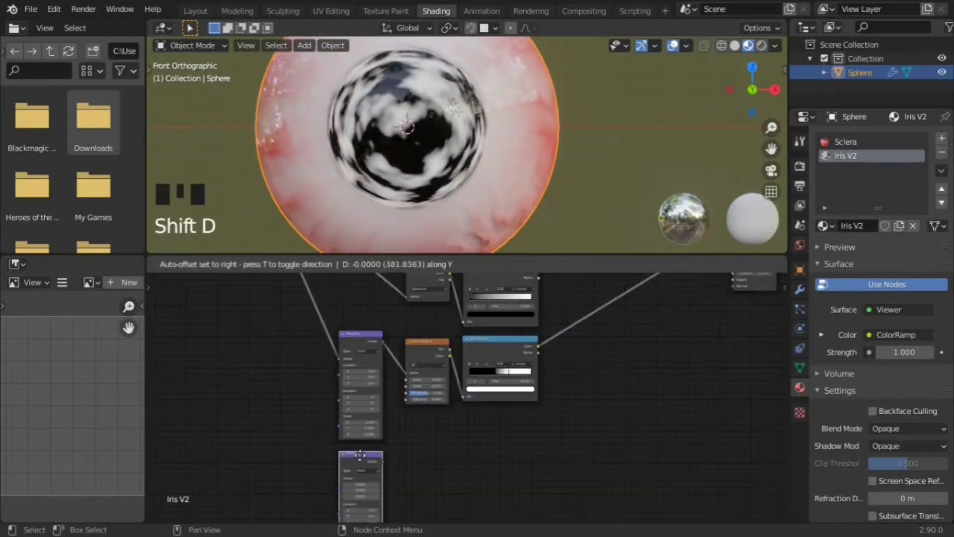
left_click(466, 417)
left_click(467, 433)
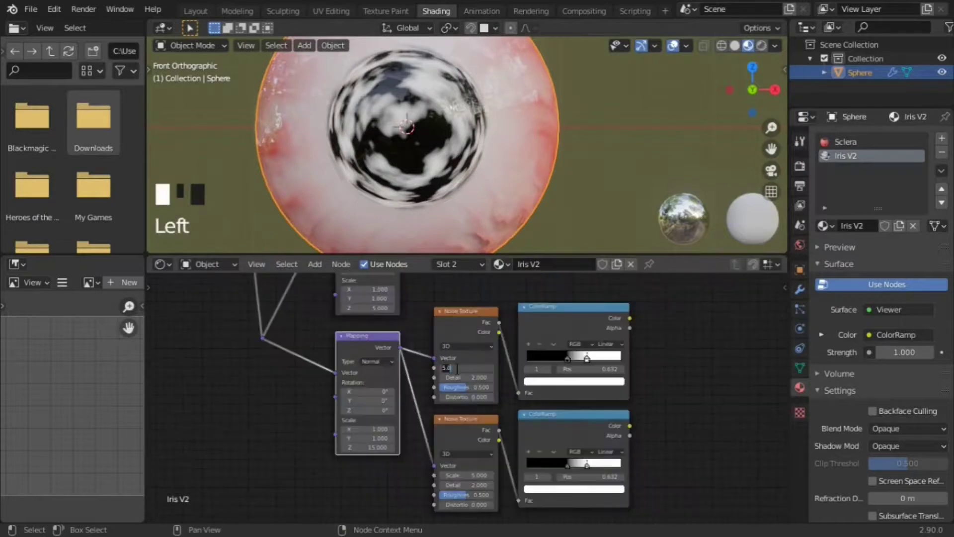
- Tune the noise Detail, Distortion and Scale values, then preview the radial streak ramp
left_click(462, 377)
left_click(451, 396)
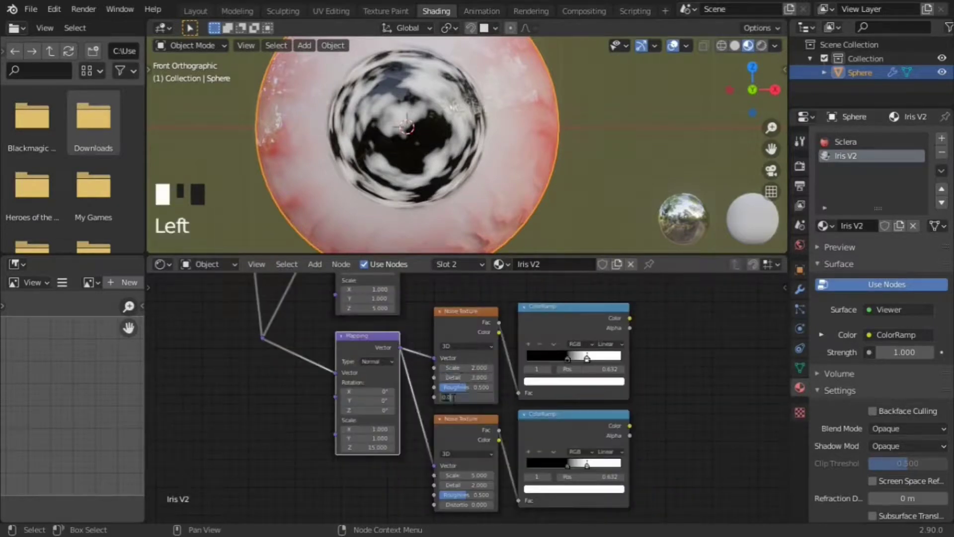
left_click(462, 475)
type("1.")
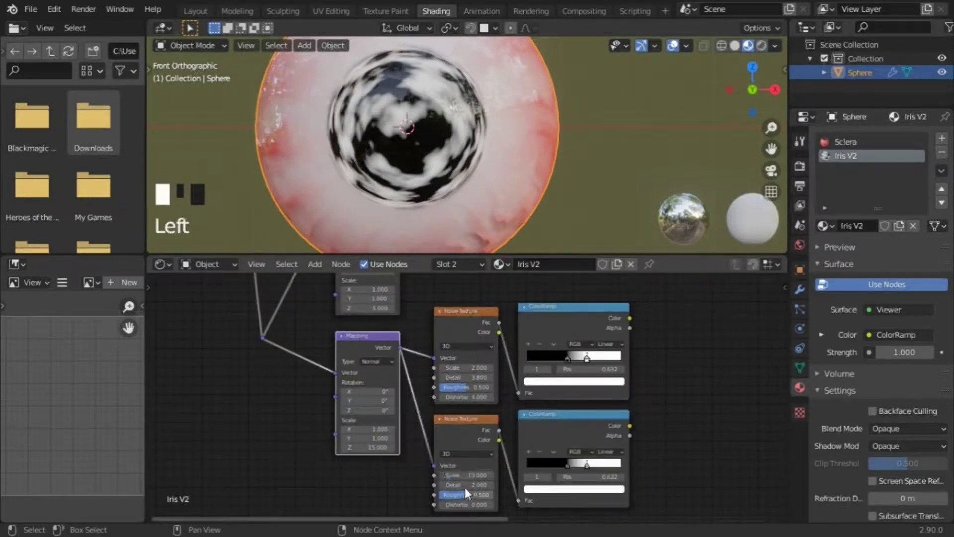
left_click(466, 494)
middle_click_drag(539, 317, 432, 361)
left_click(432, 362, "ctrl+shift")
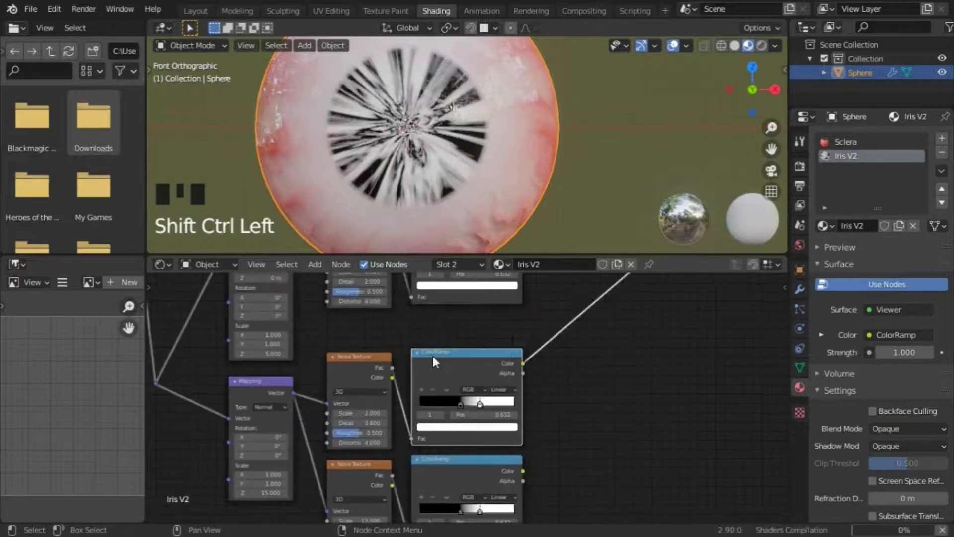
scroll(432, 354, "down", 2)
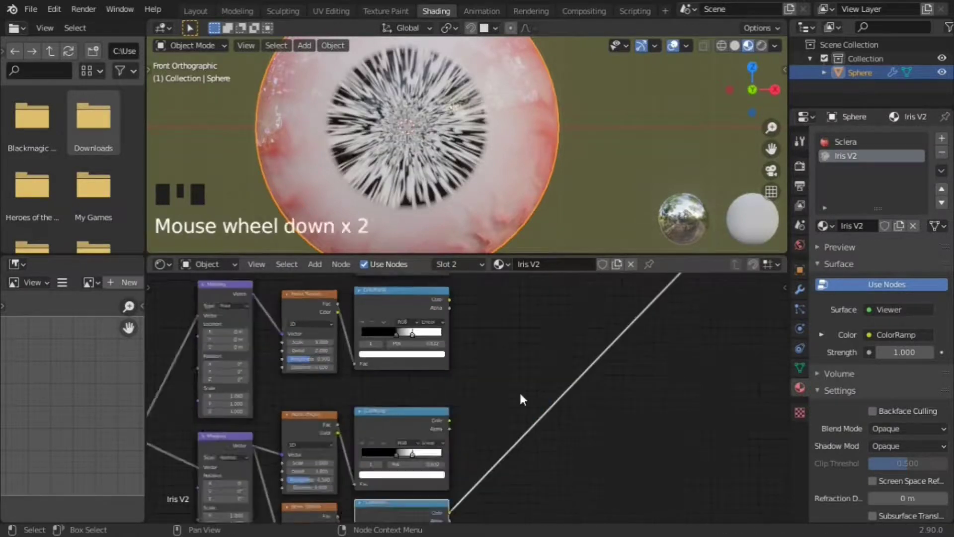
- Add a Mix node combining the first two streak ColorRamps and preview it on the iris
key("shift+a")
type("mix")
key("Return")
left_click(501, 359)
scroll(466, 395, "up", 1)
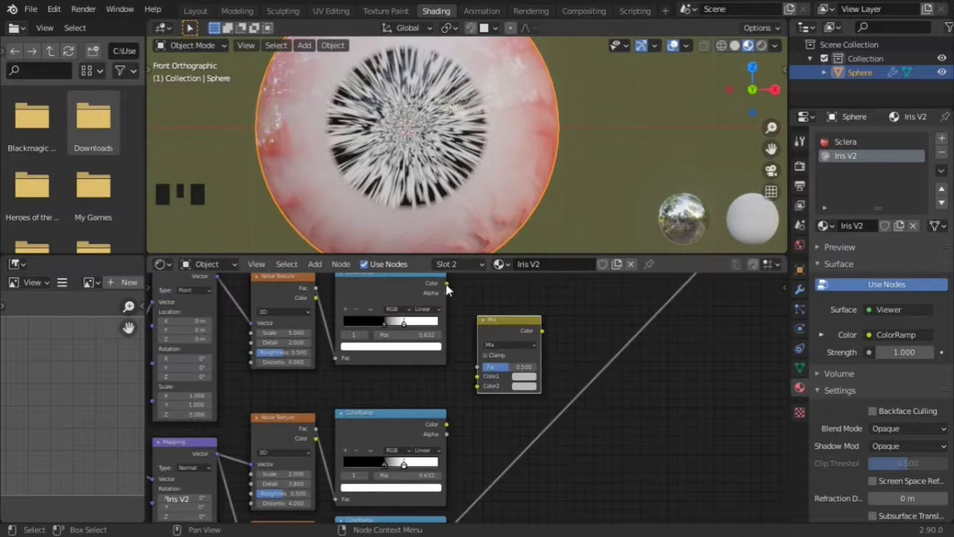
left_click_drag(445, 284, 477, 376)
left_click_drag(446, 423, 476, 386)
middle_click_drag(476, 386, 377, 461)
left_click(393, 399, "ctrl+shift")
- Add a second Mix node blending the third ramp with the first Mix, and move the gradient ramp's black stop to 0.427
key("shift+d")
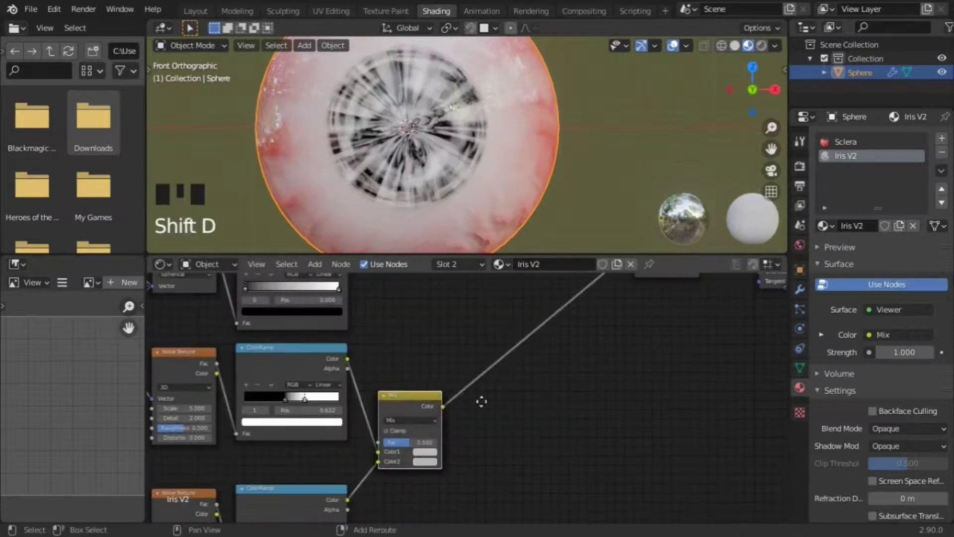
left_click(572, 401)
scroll(359, 351, "down", 3)
left_click_drag(373, 280, 471, 432)
scroll(358, 493, "up", 2)
left_click_drag(361, 495, 478, 361)
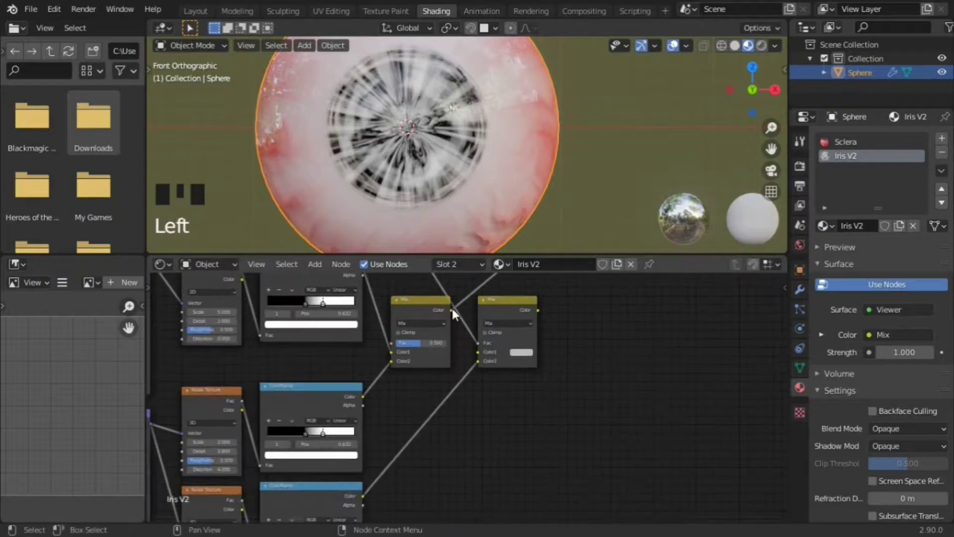
left_click_drag(453, 310, 478, 351)
left_click(492, 307, "ctrl+shift")
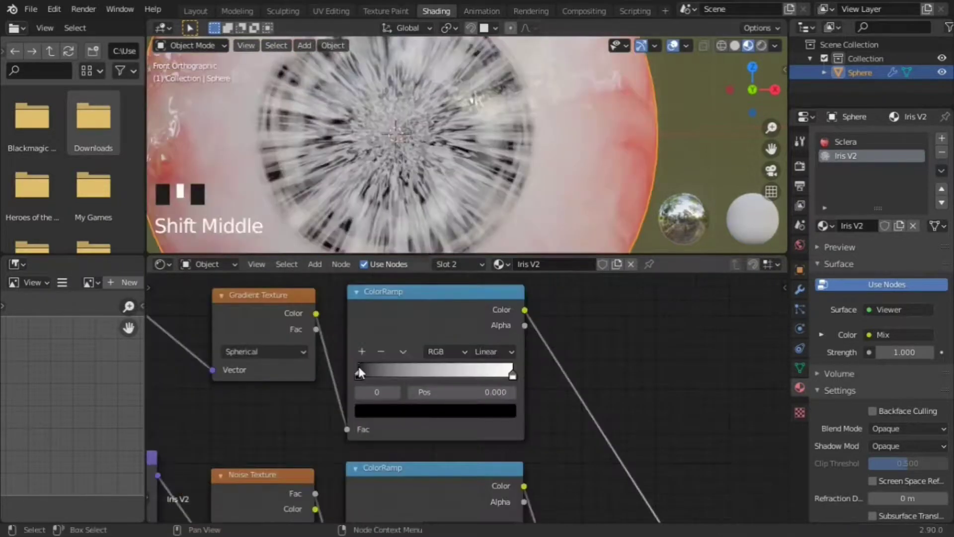
left_click_drag(383, 374, 430, 374)
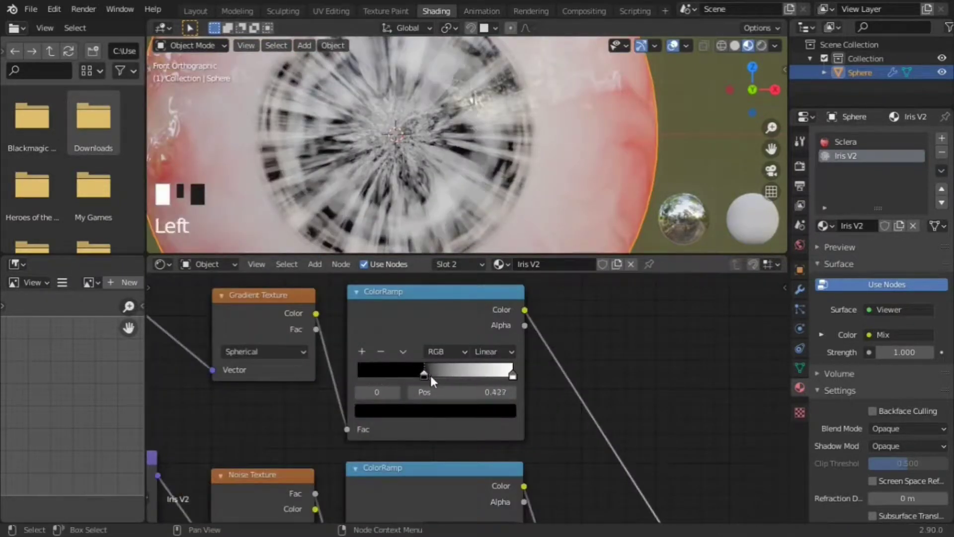
key("shift+d")
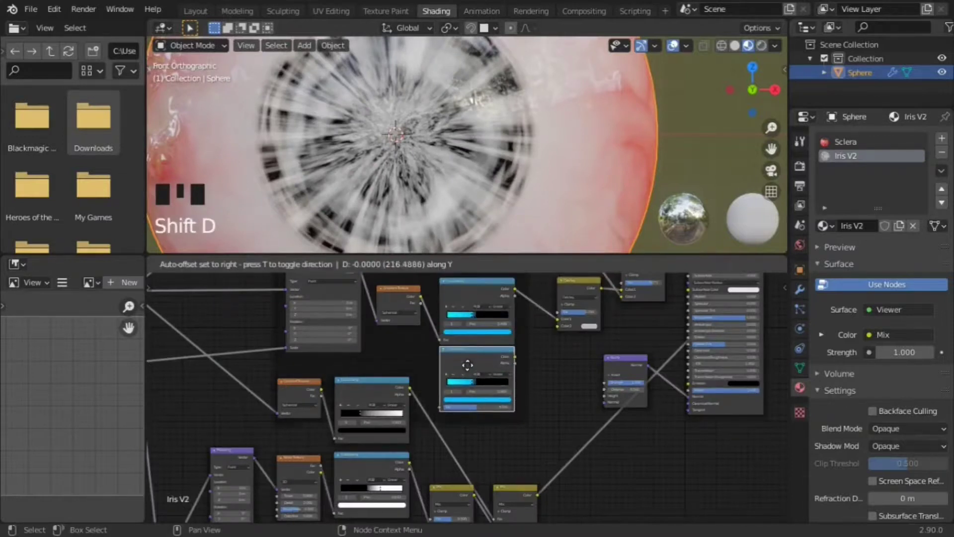
- Place a copy of the gradient ColorRamp to serve as the pupil mask
left_click(467, 365)
scroll(467, 365, "up", 2)
left_click(506, 437)
- Add a Multiply Mix node for the dark pupil and preview the full iris shader through the Principled BSDF
key("shift+d")
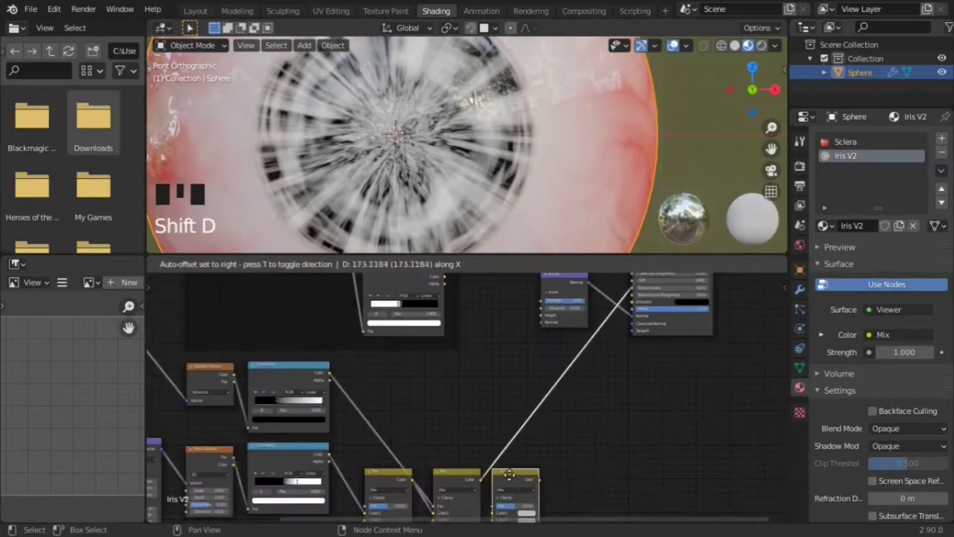
left_click(511, 475)
left_click(522, 402)
left_click(524, 385)
scroll(484, 374, "down", 3)
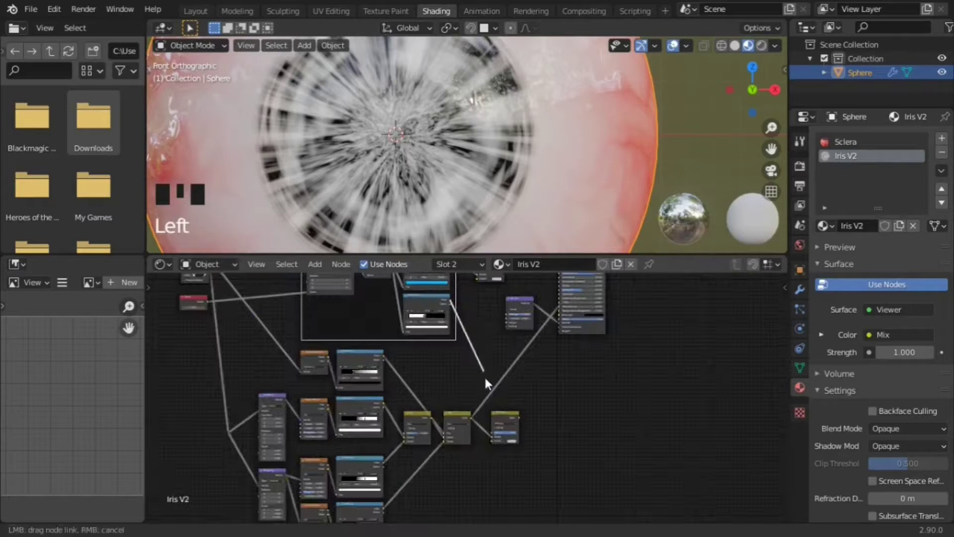
left_click(499, 419, "ctrl+shift")
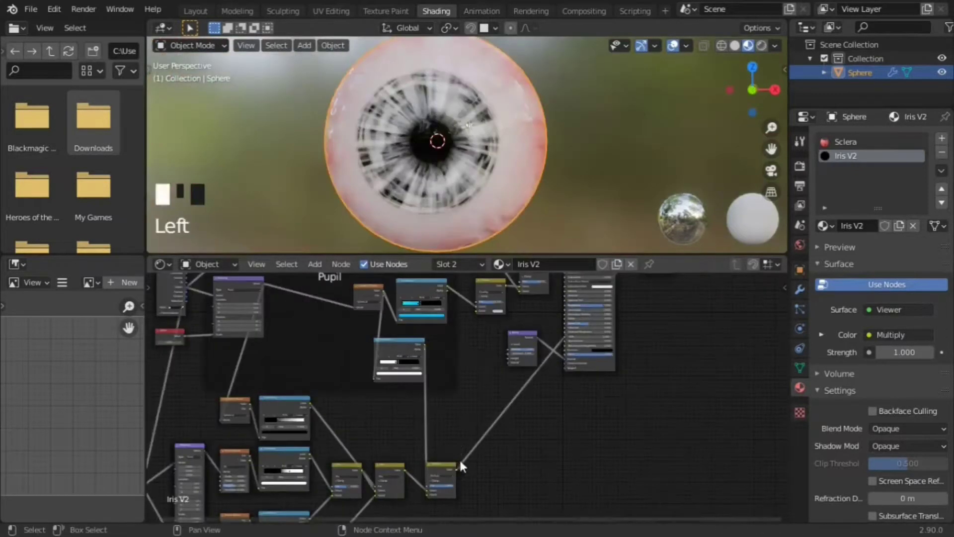
left_click_drag(459, 458, 490, 326)
middle_click_drag(490, 327, 542, 323, "shift")
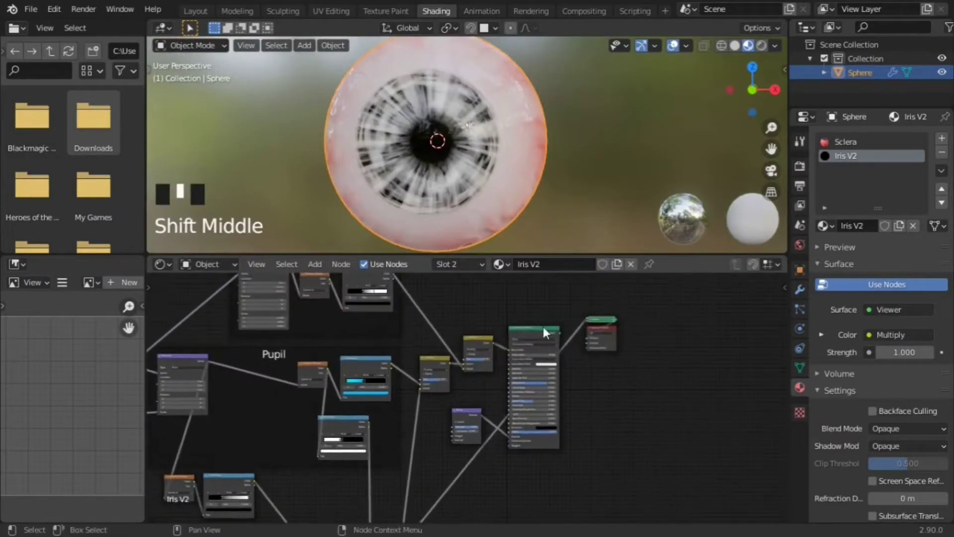
left_click(539, 329, "ctrl+shift")
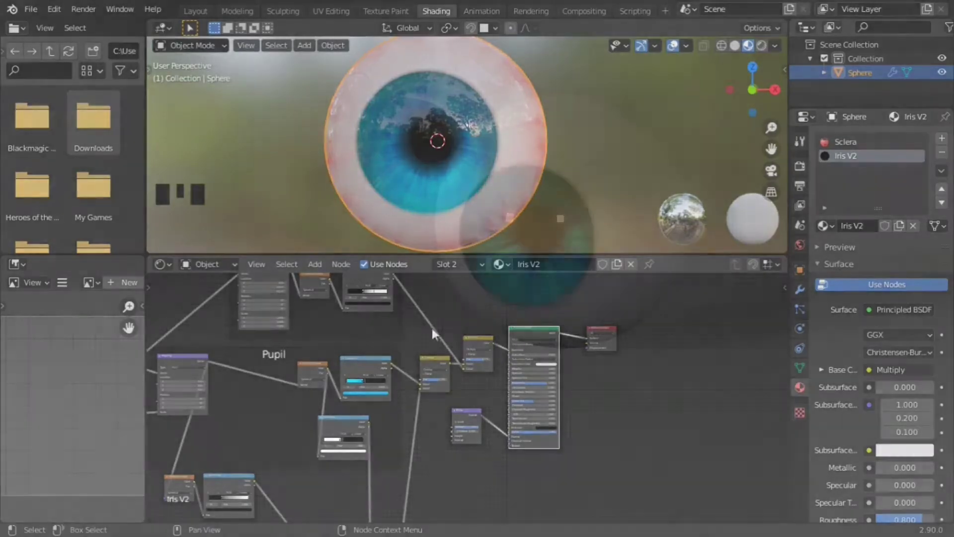